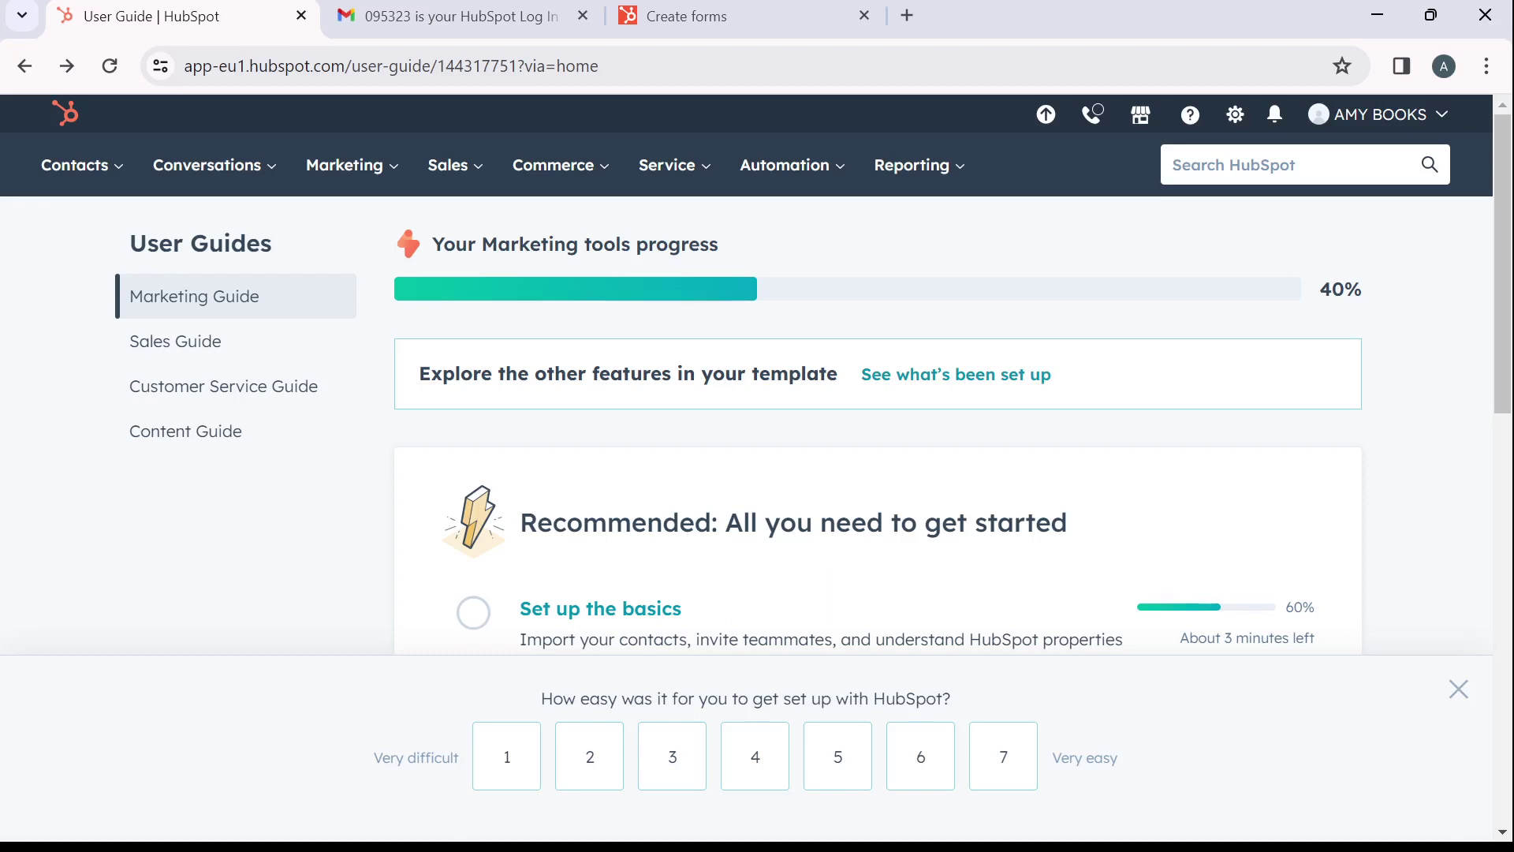
Open the marketing forms overview and look through the list of existing forms
click(352, 165)
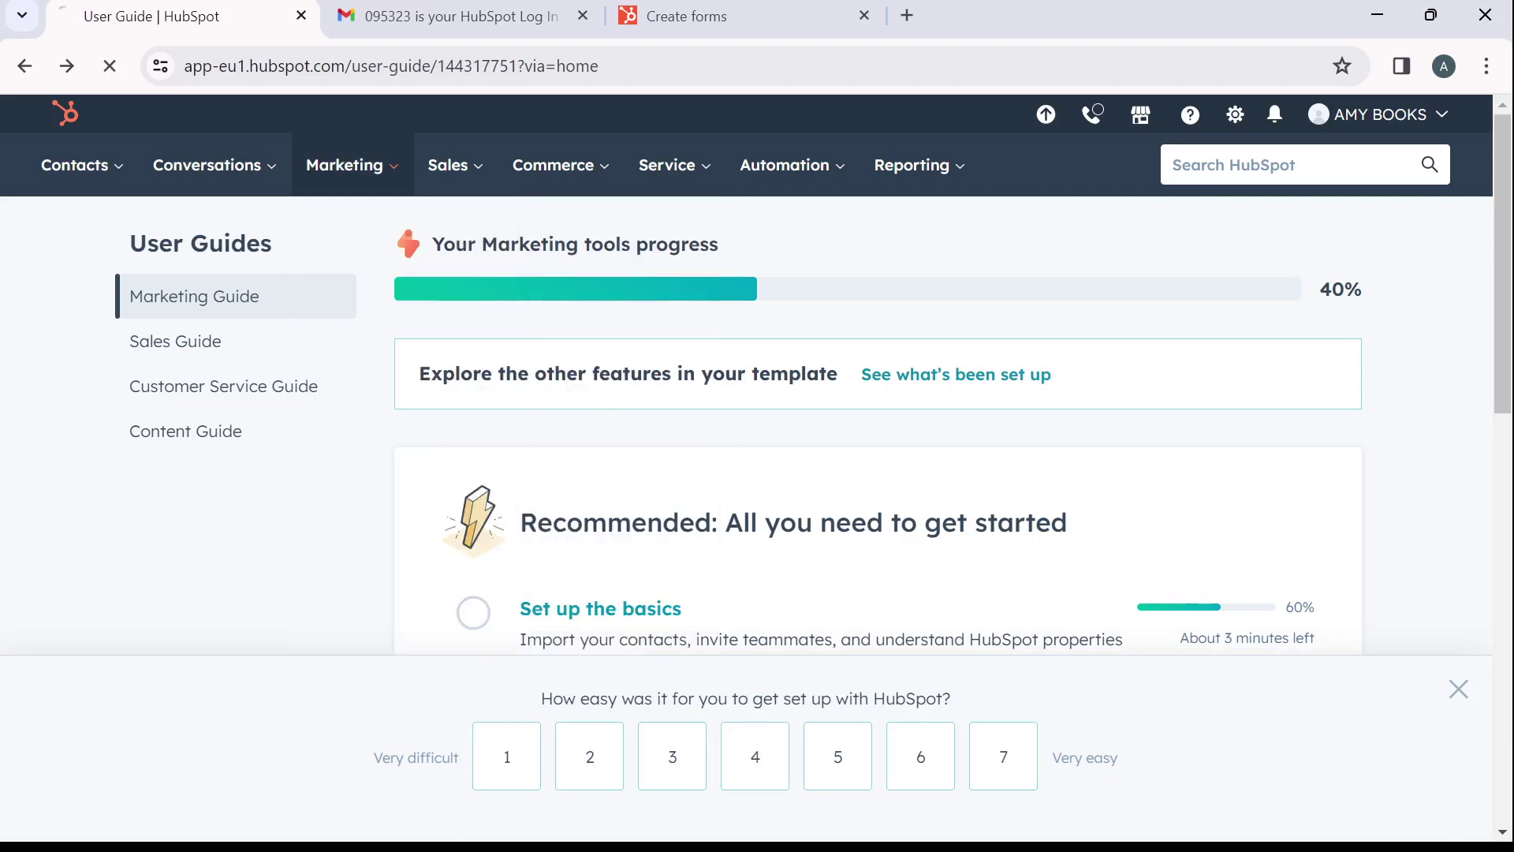
click(336, 648)
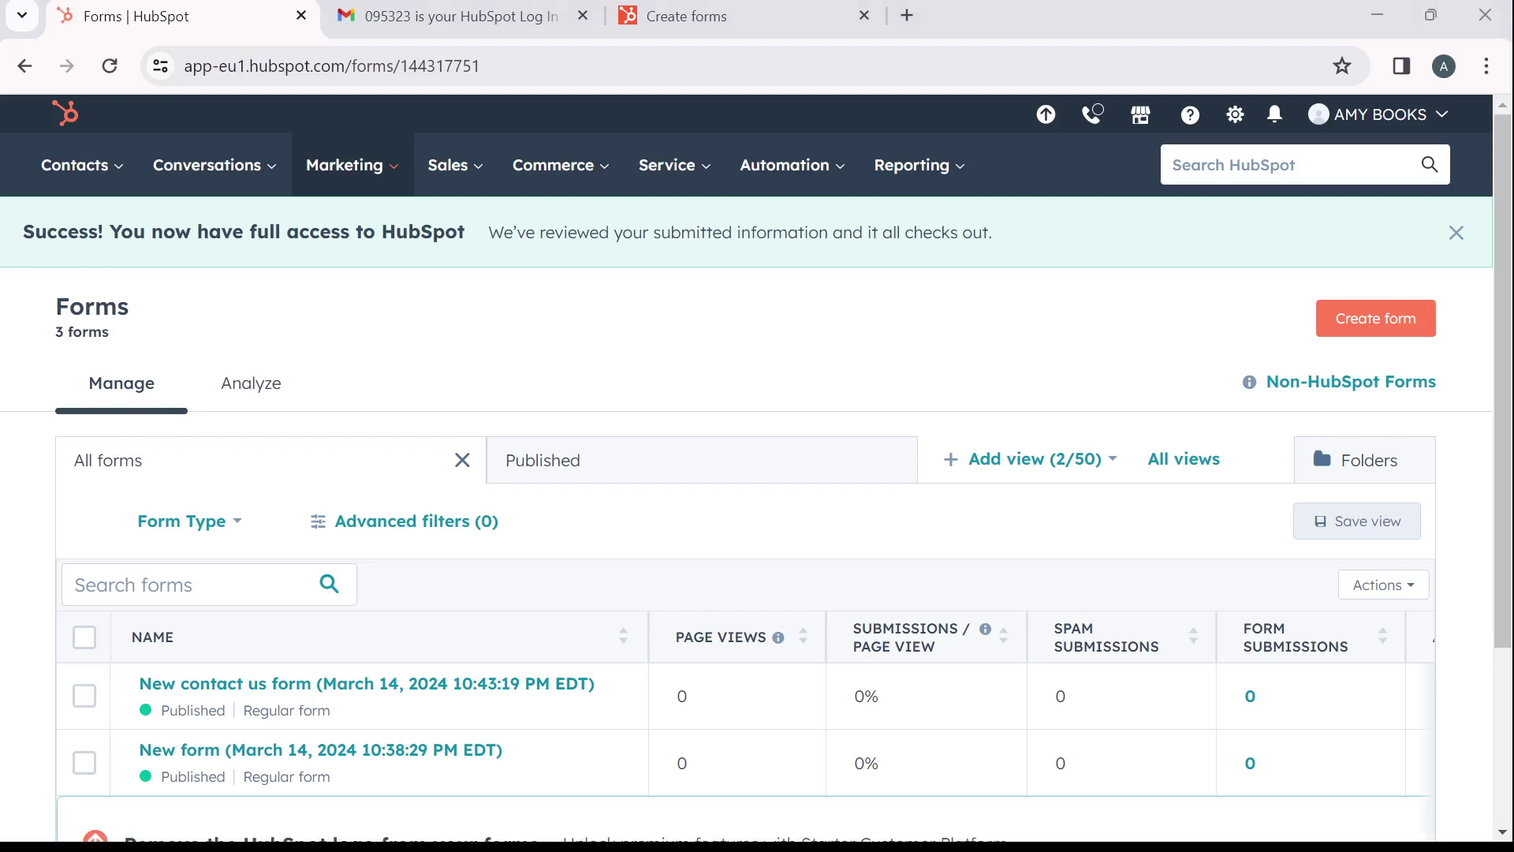
scroll(757, 473, down, 2)
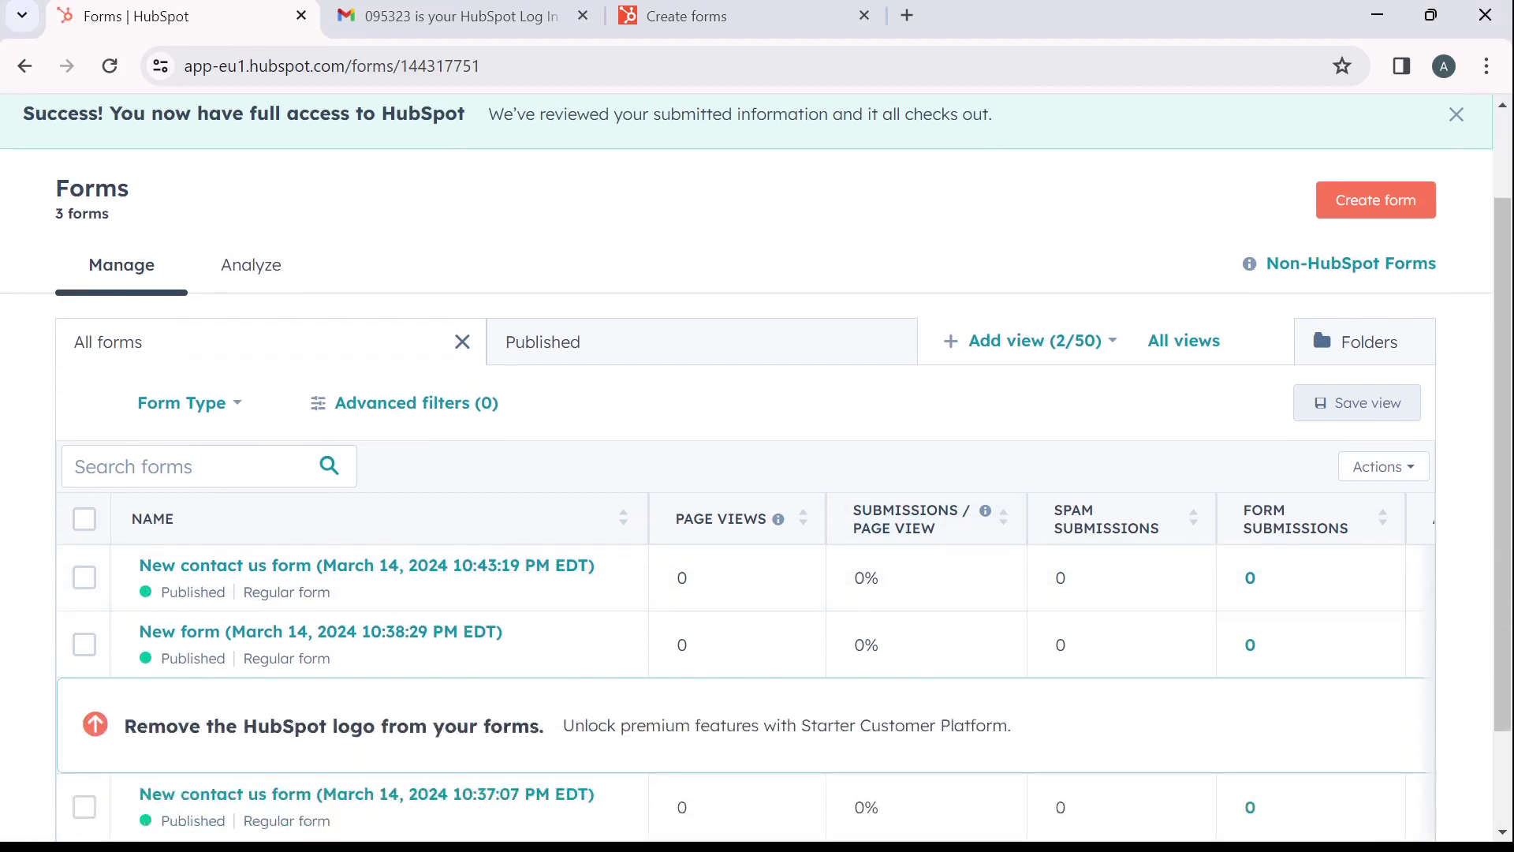
scroll(757, 474, down, 2)
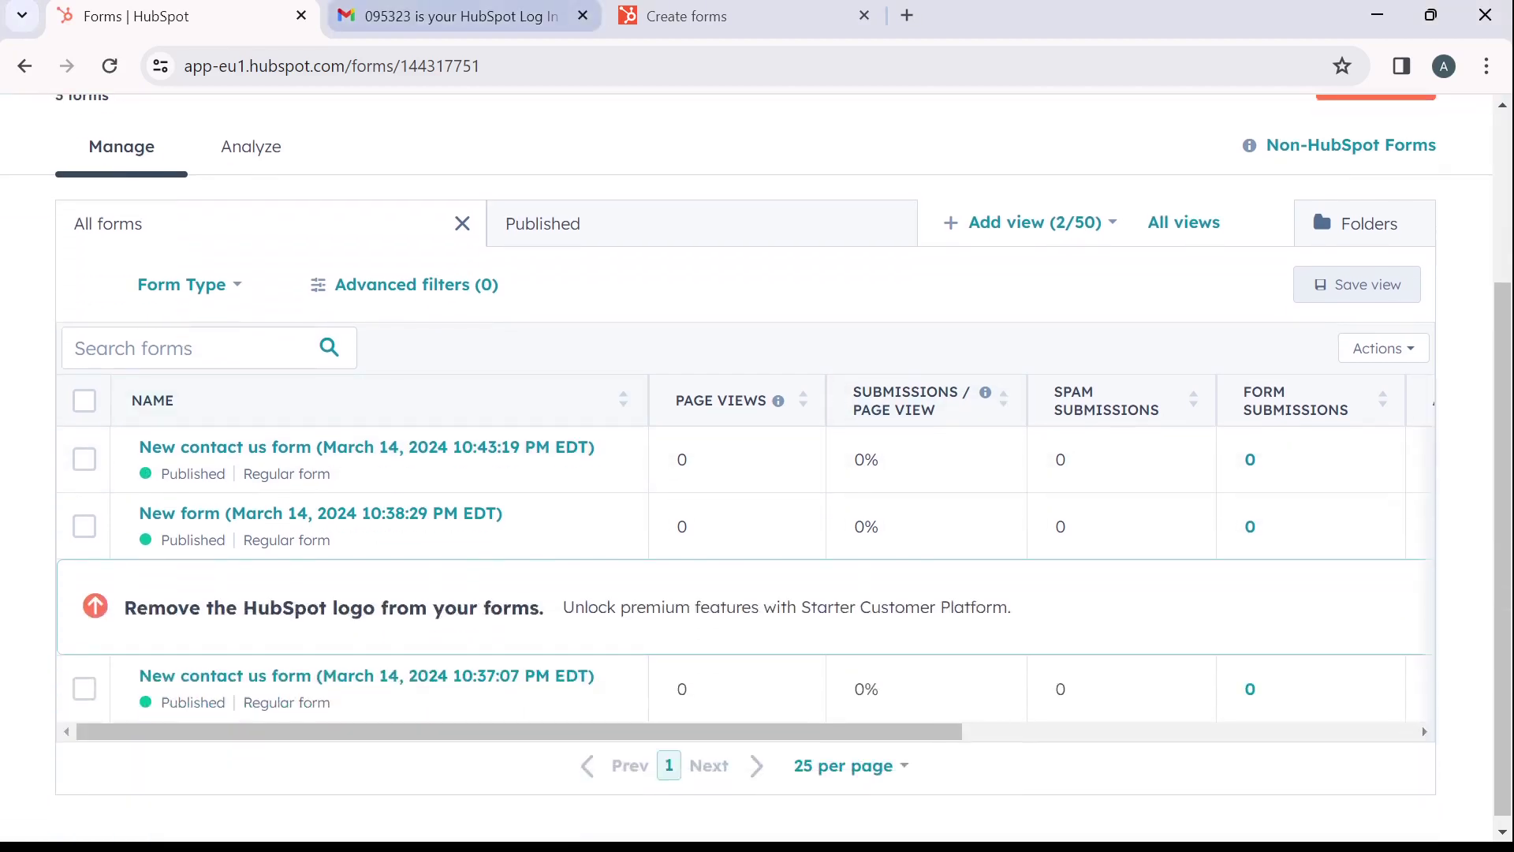
scroll(757, 467, up, 4)
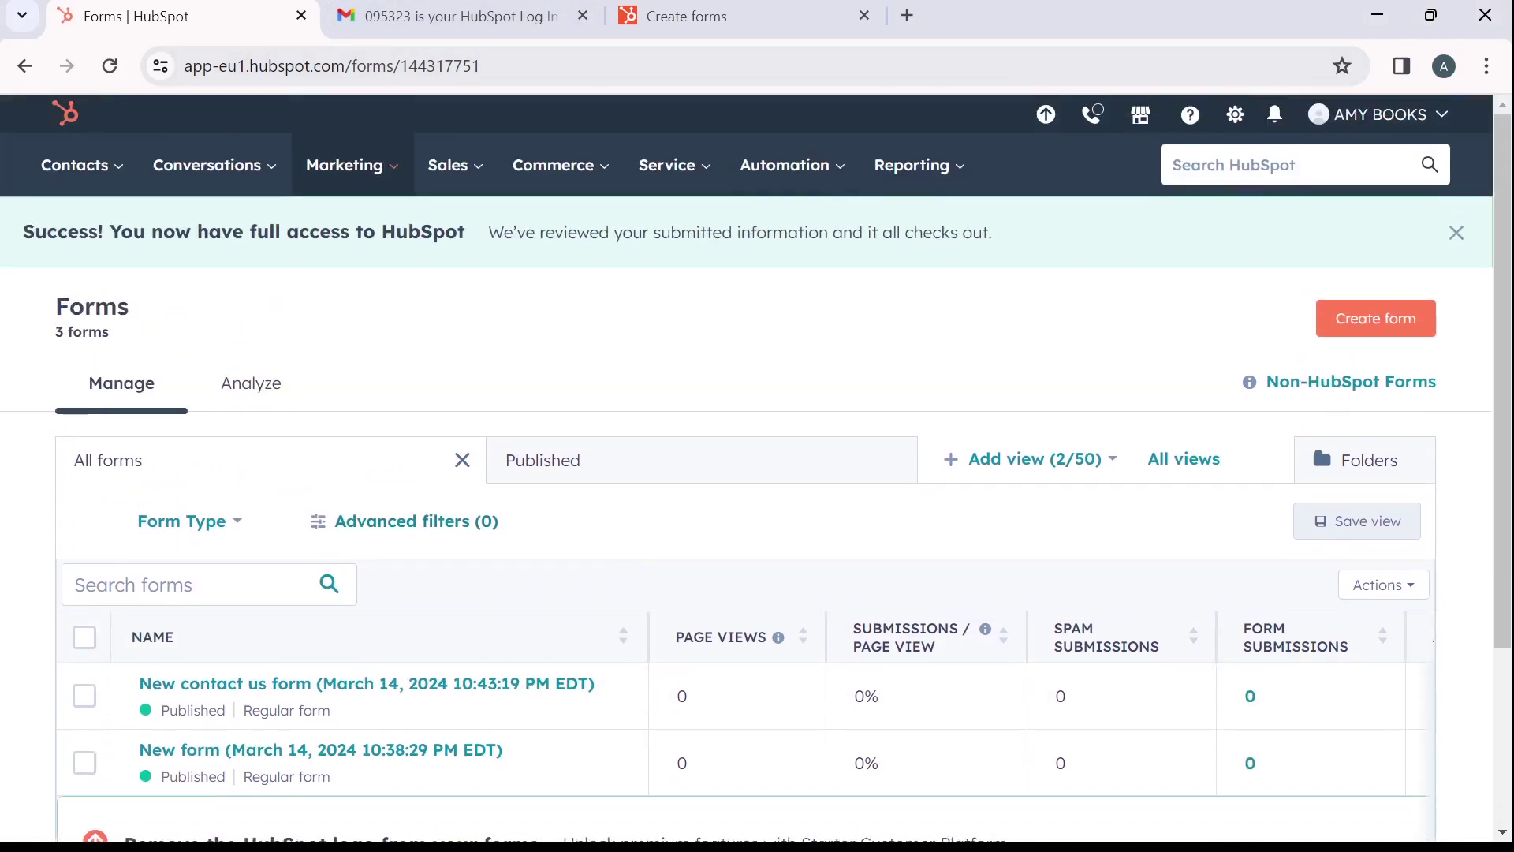
Start creating a new form and choose Standalone page as its form type
click(1375, 318)
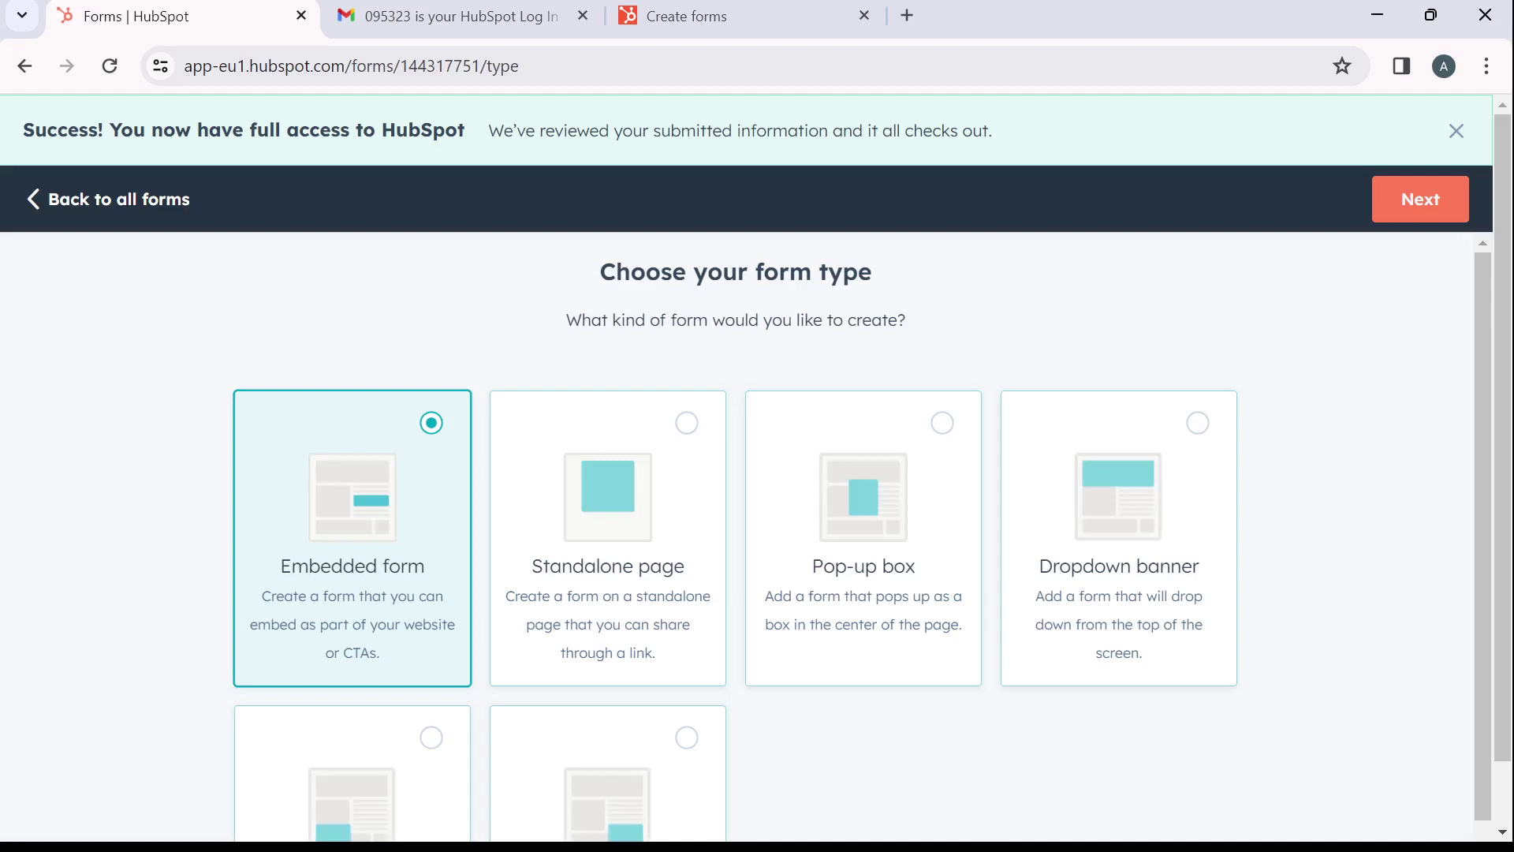
scroll(757, 536, down, 1)
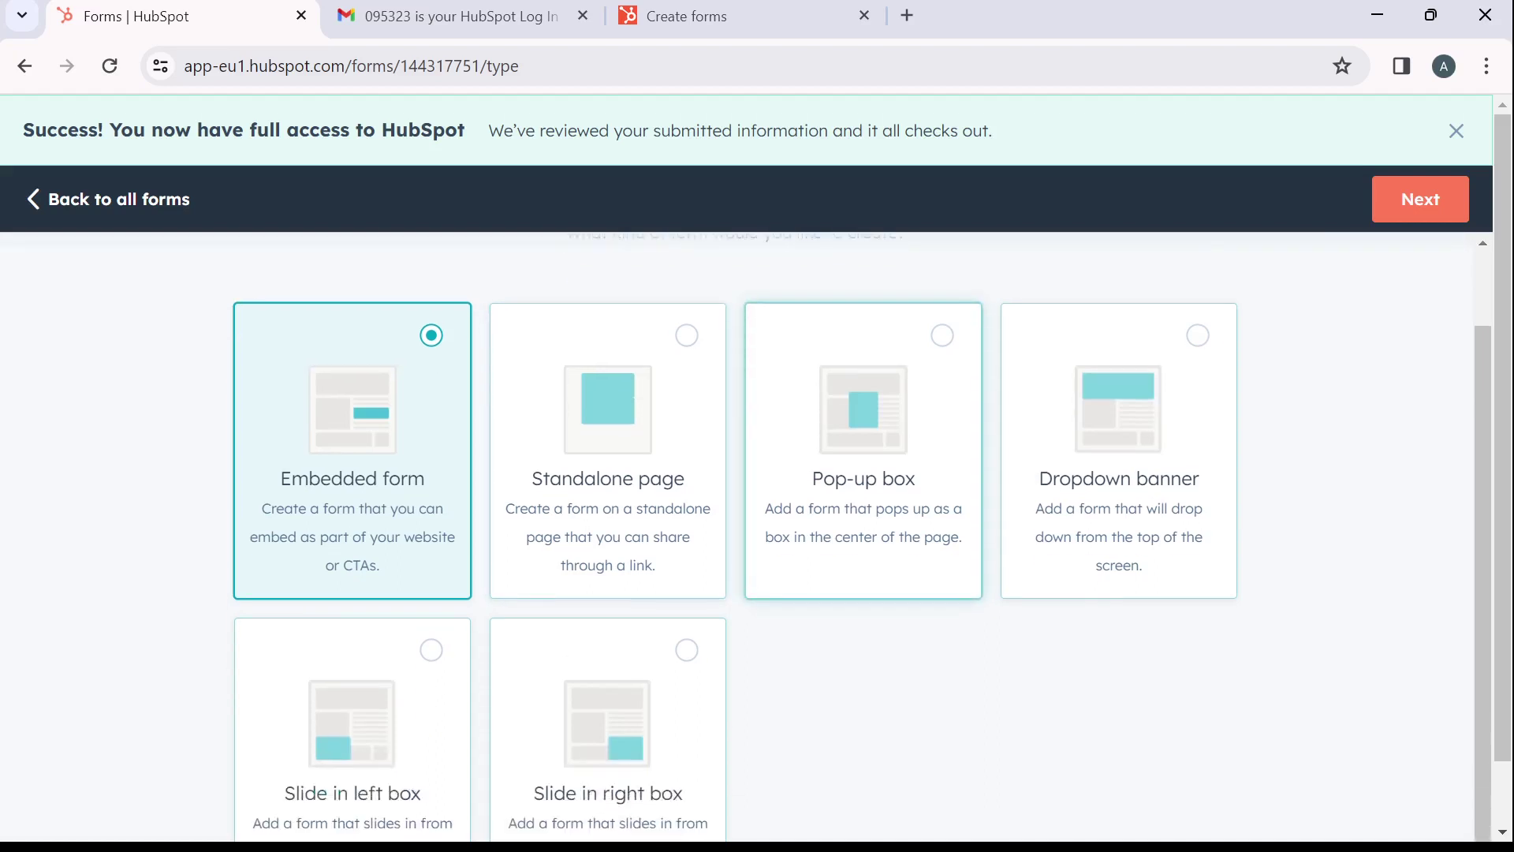
click(607, 449)
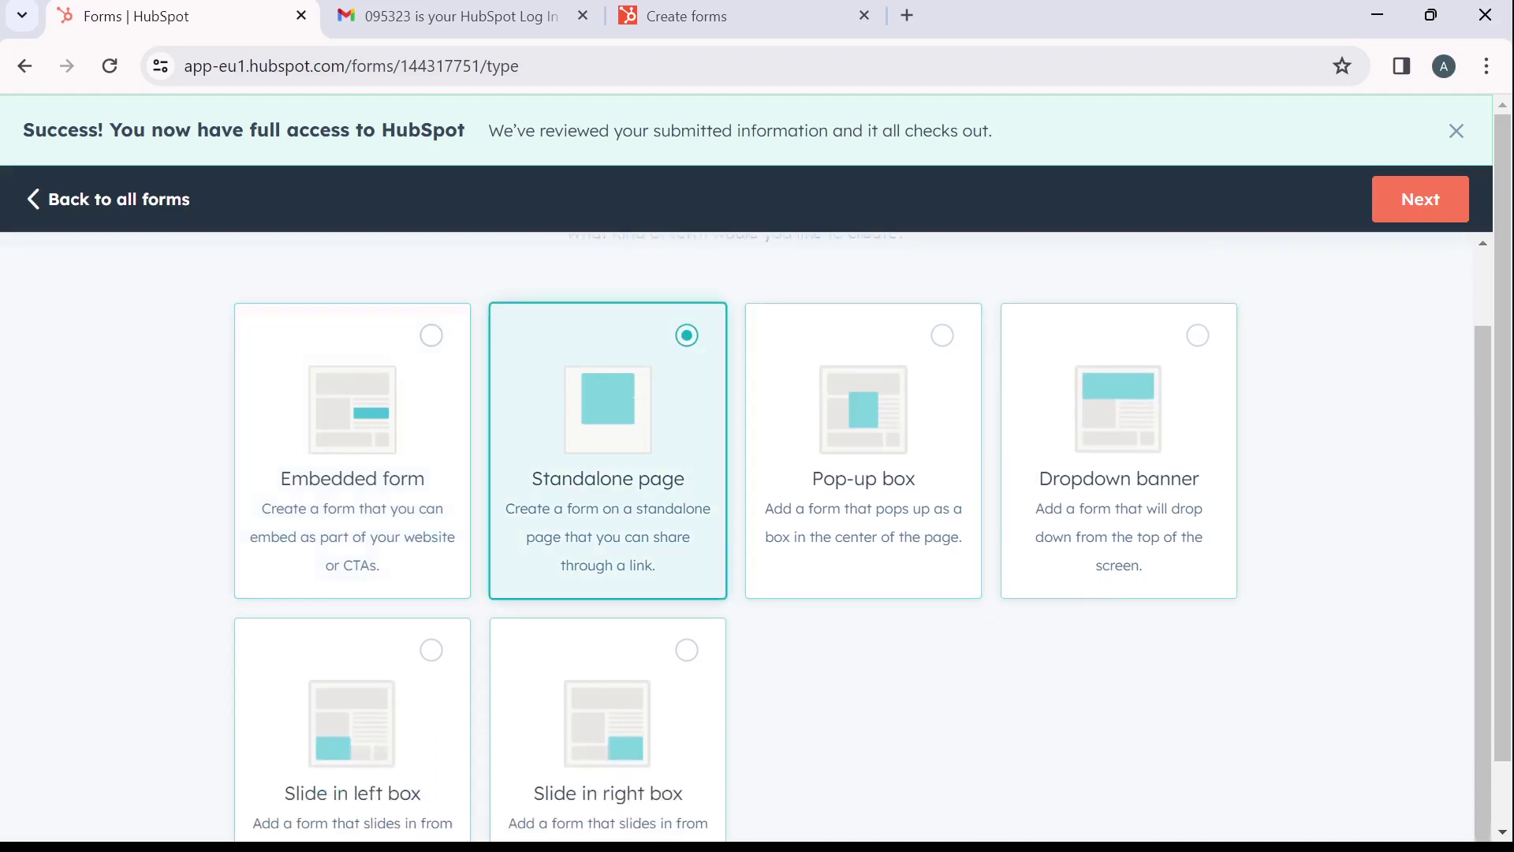
click(1421, 198)
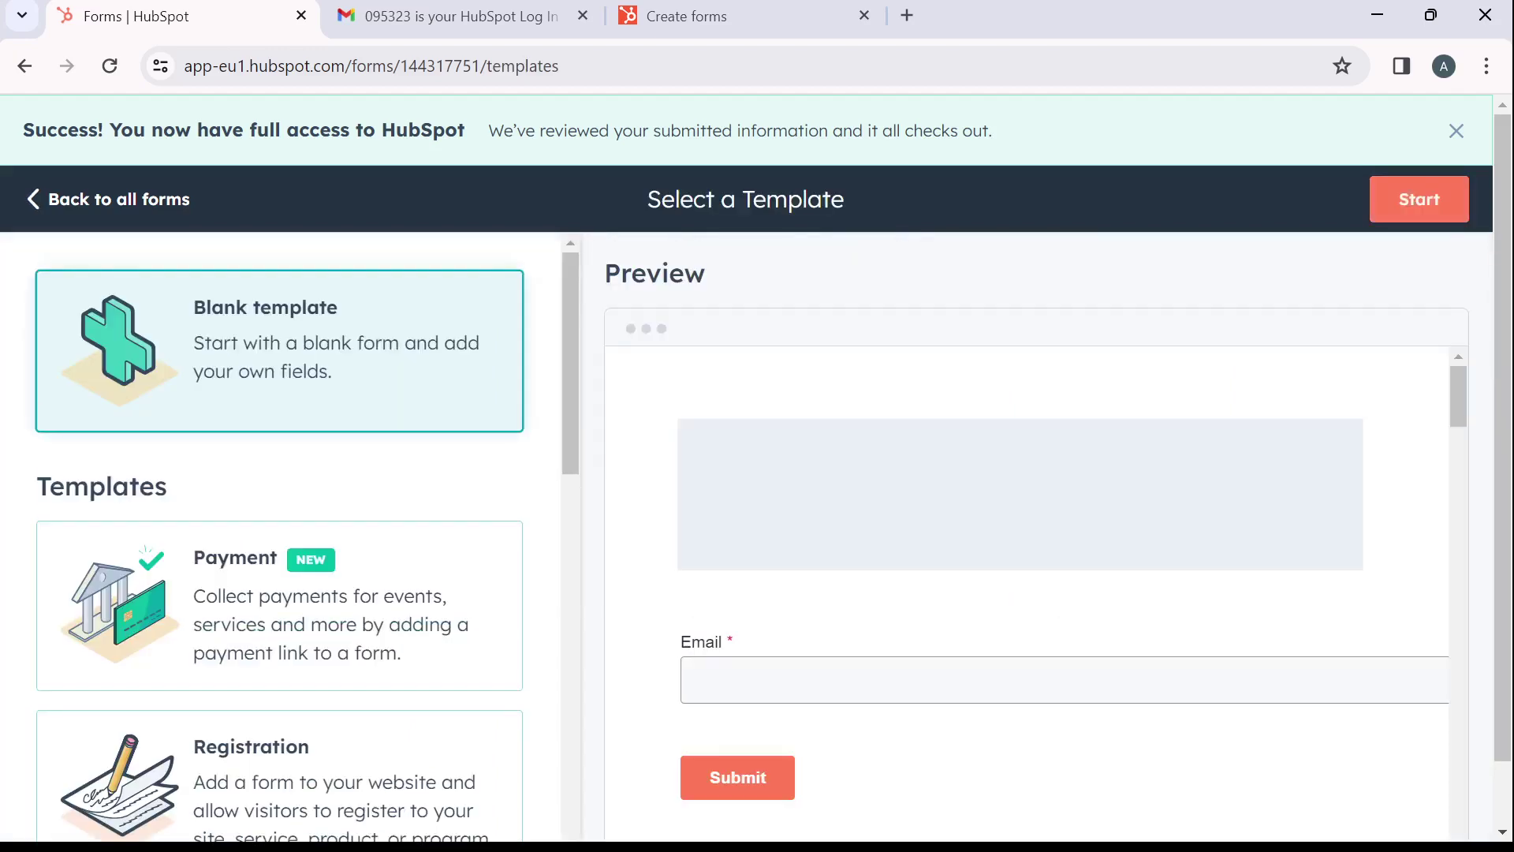
Start the form from the Registration template and dismiss the guided tour of the form editor
scroll(280, 536, down, 3)
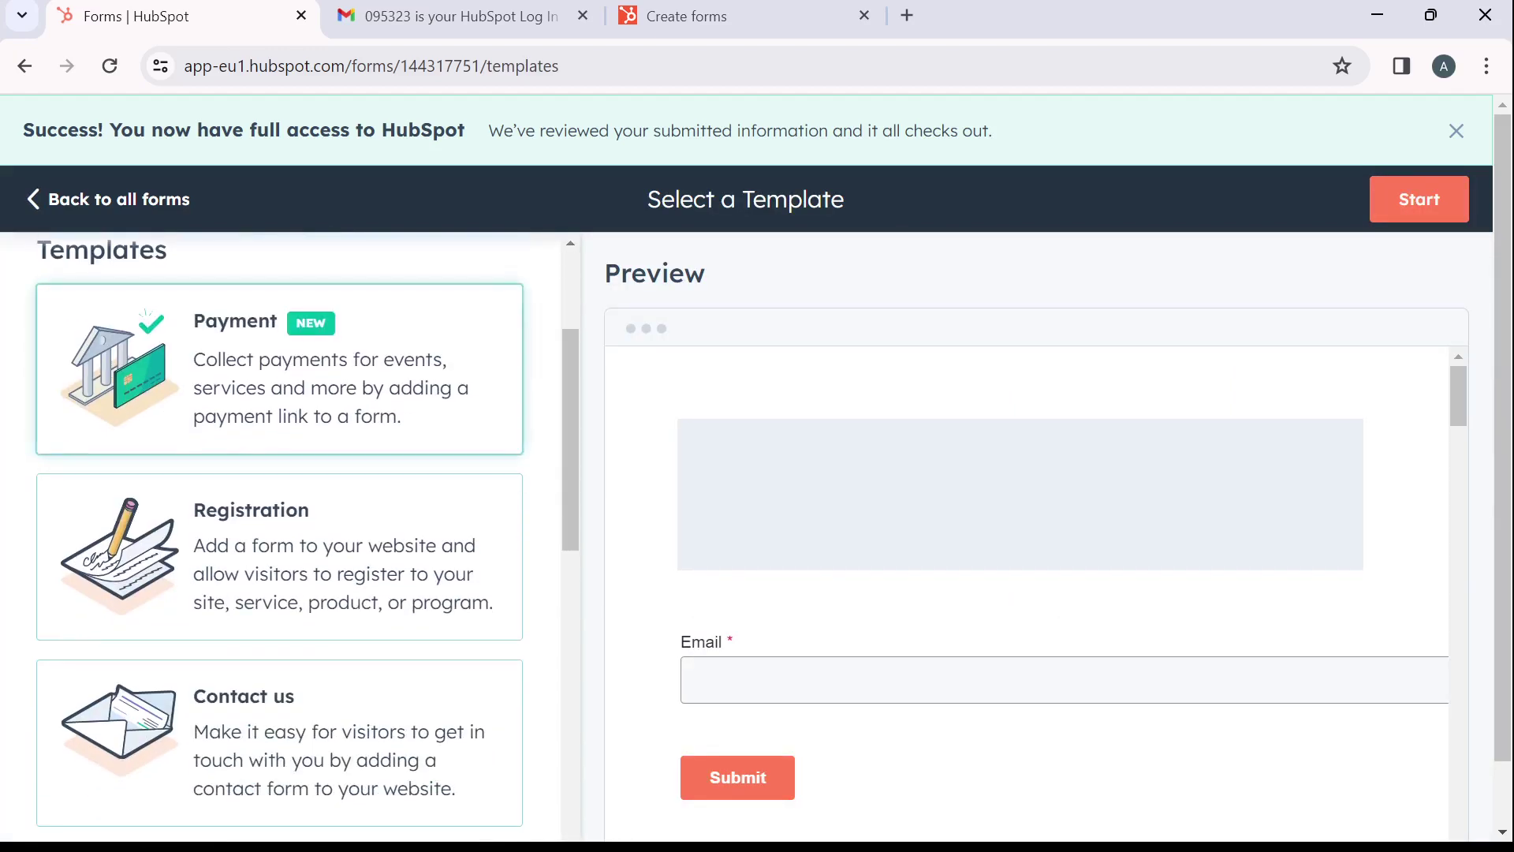
click(280, 556)
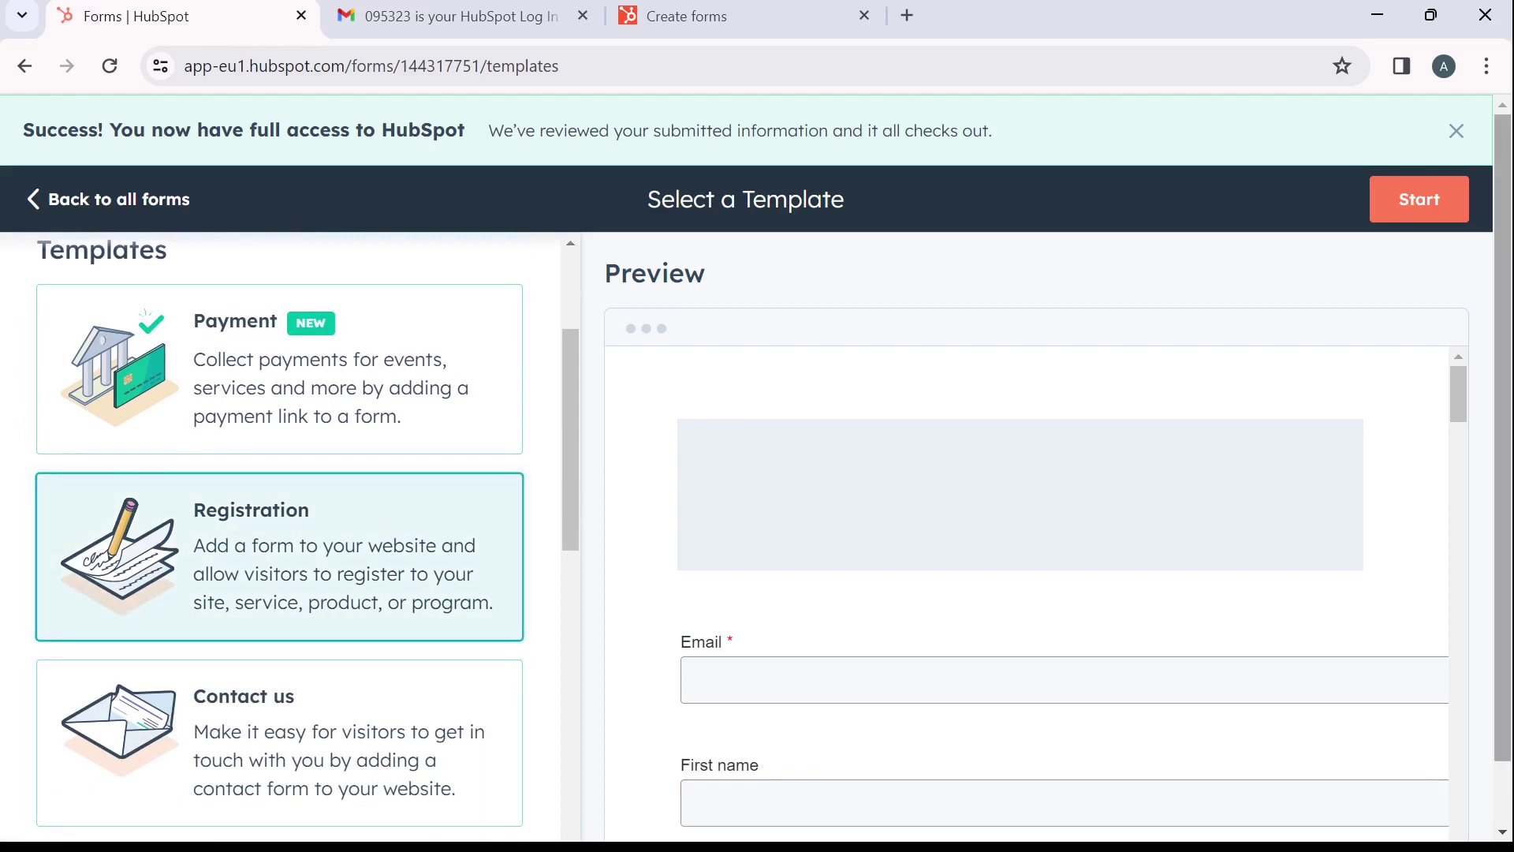
click(1420, 199)
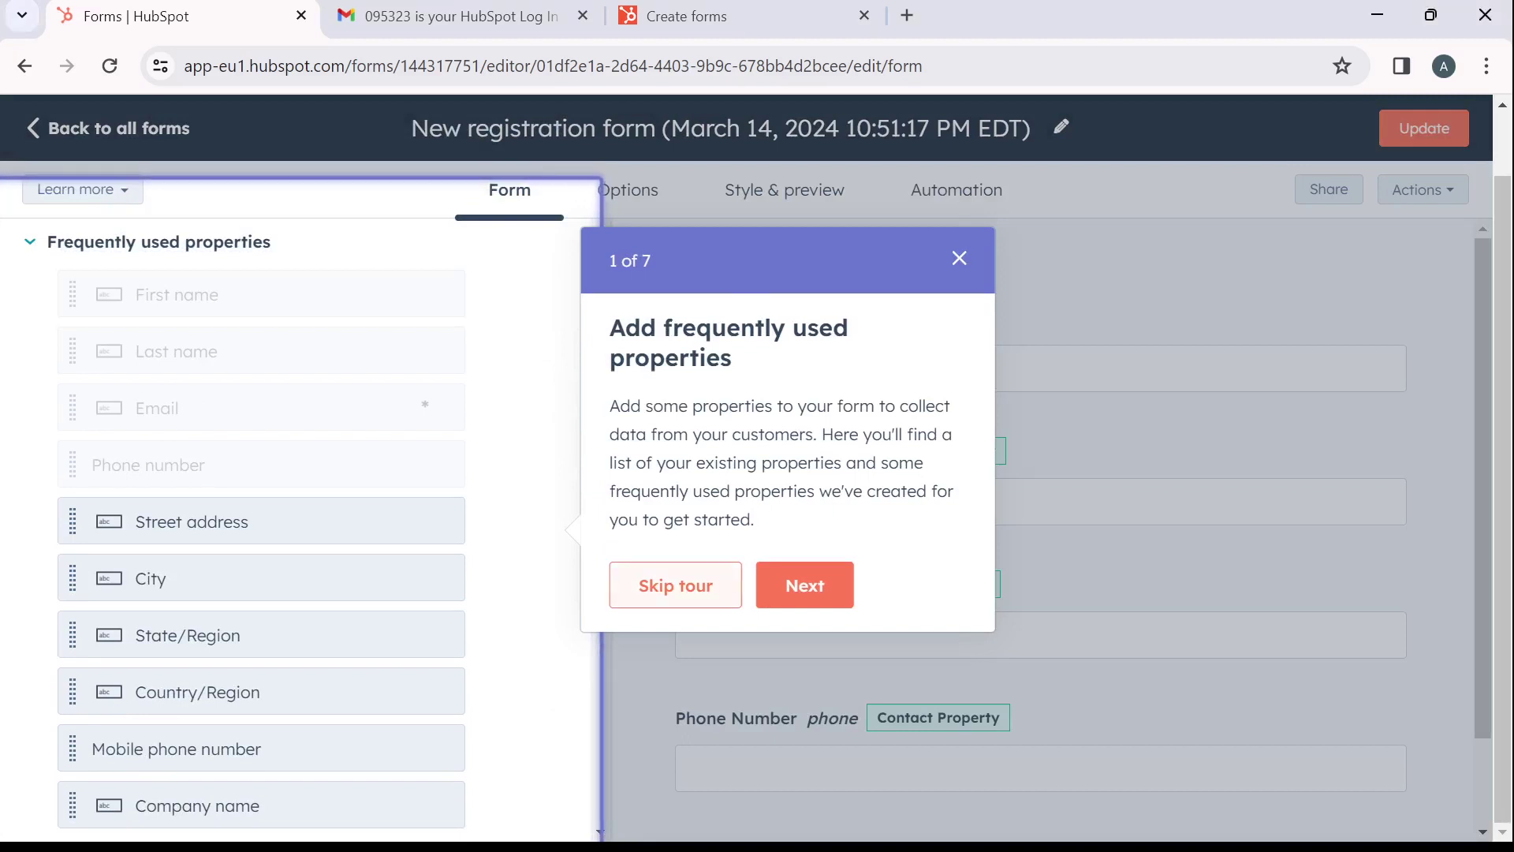
key(Escape)
scroll(1041, 395, down, 1)
scroll(1041, 394, up, 1)
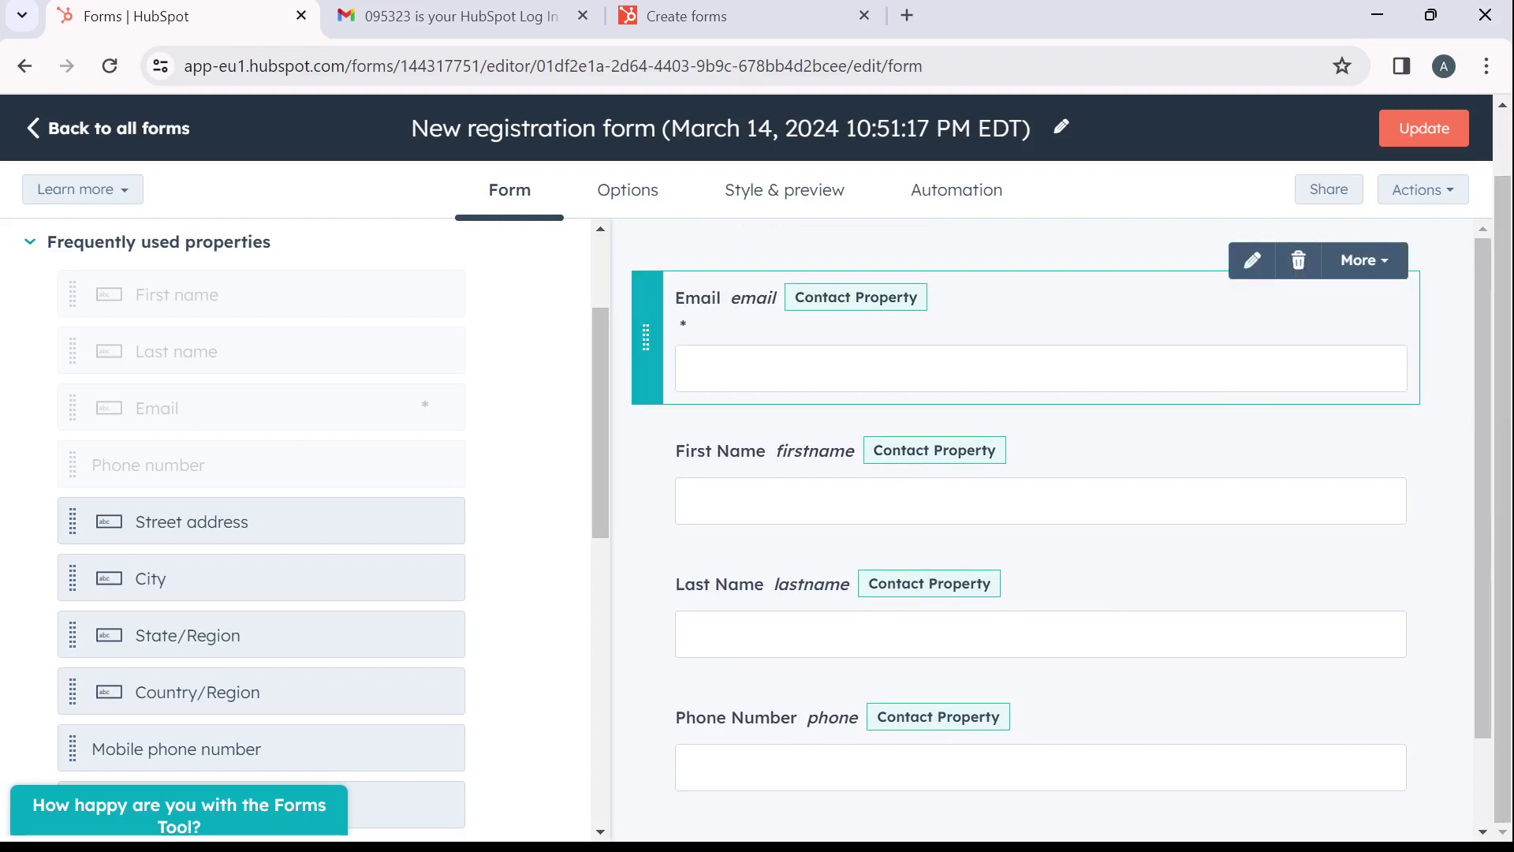
Change the label of the form's Email field to "Your Email" and finish editing the field
click(1039, 338)
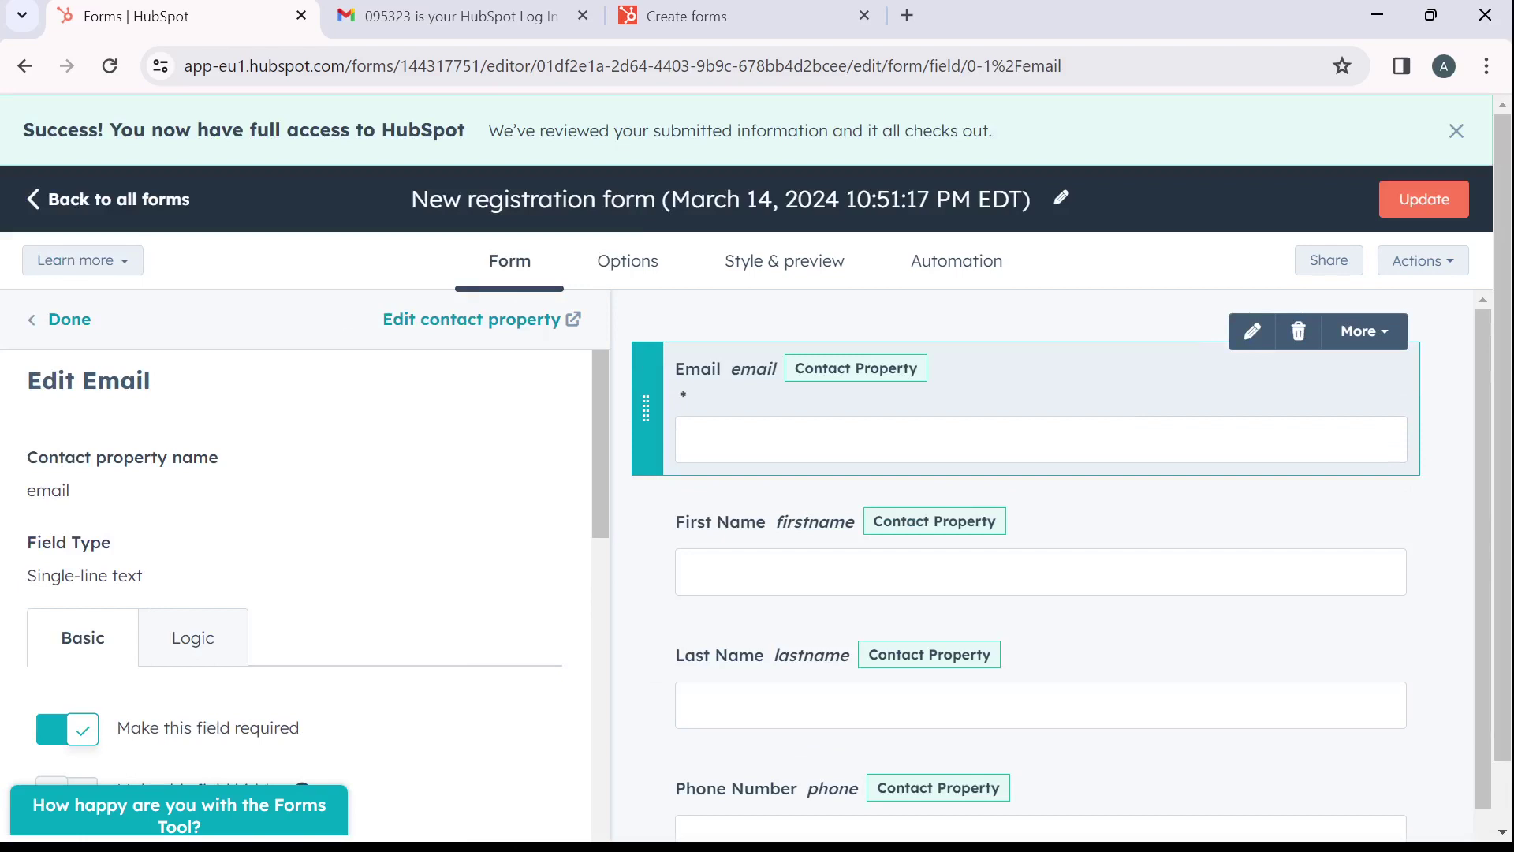
scroll(295, 592, down, 3)
scroll(296, 591, down, 3)
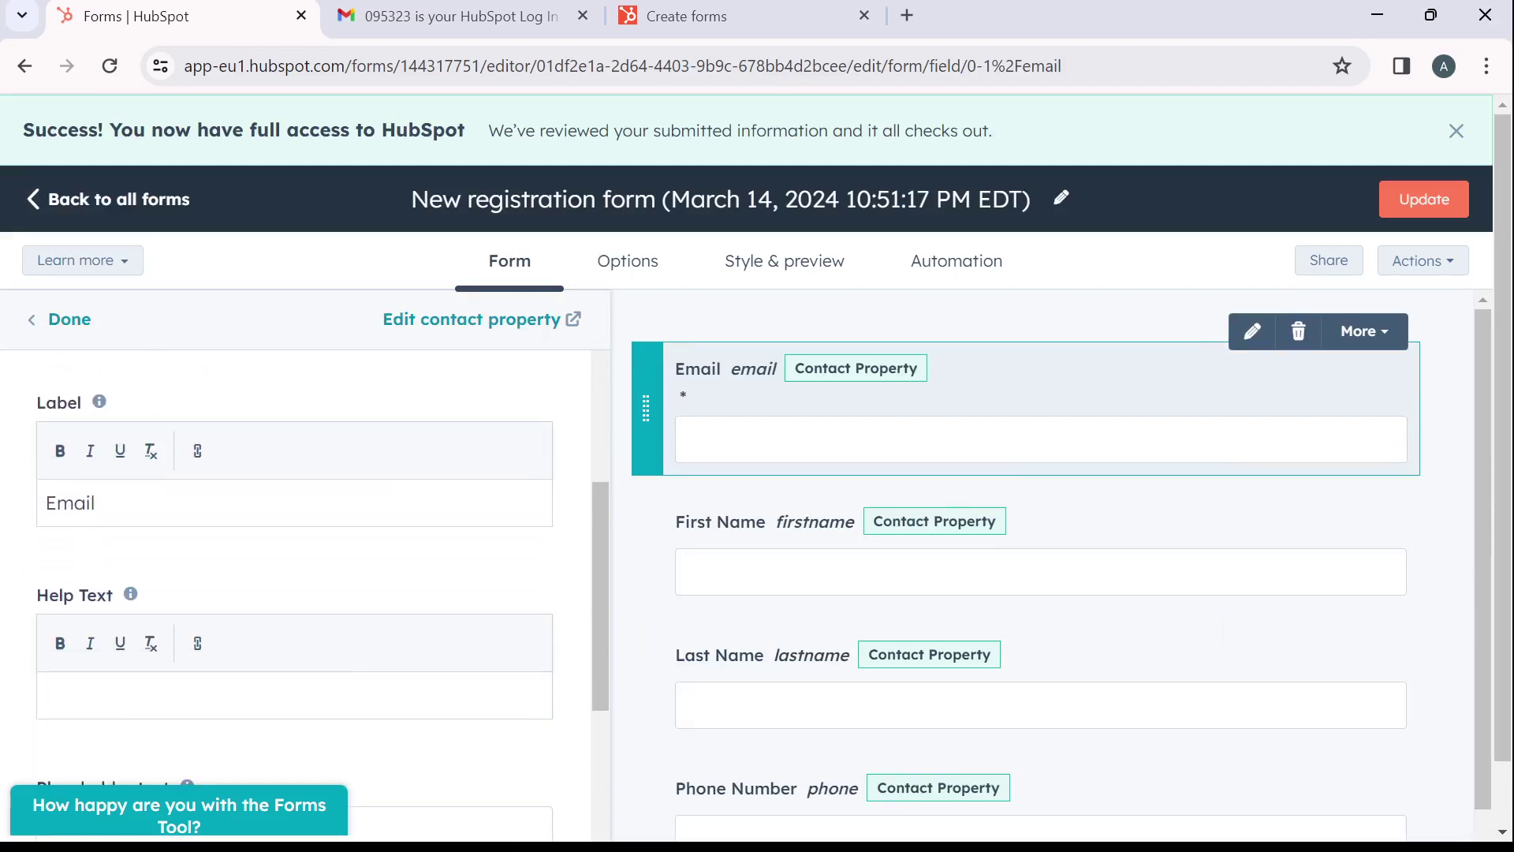
click(95, 503)
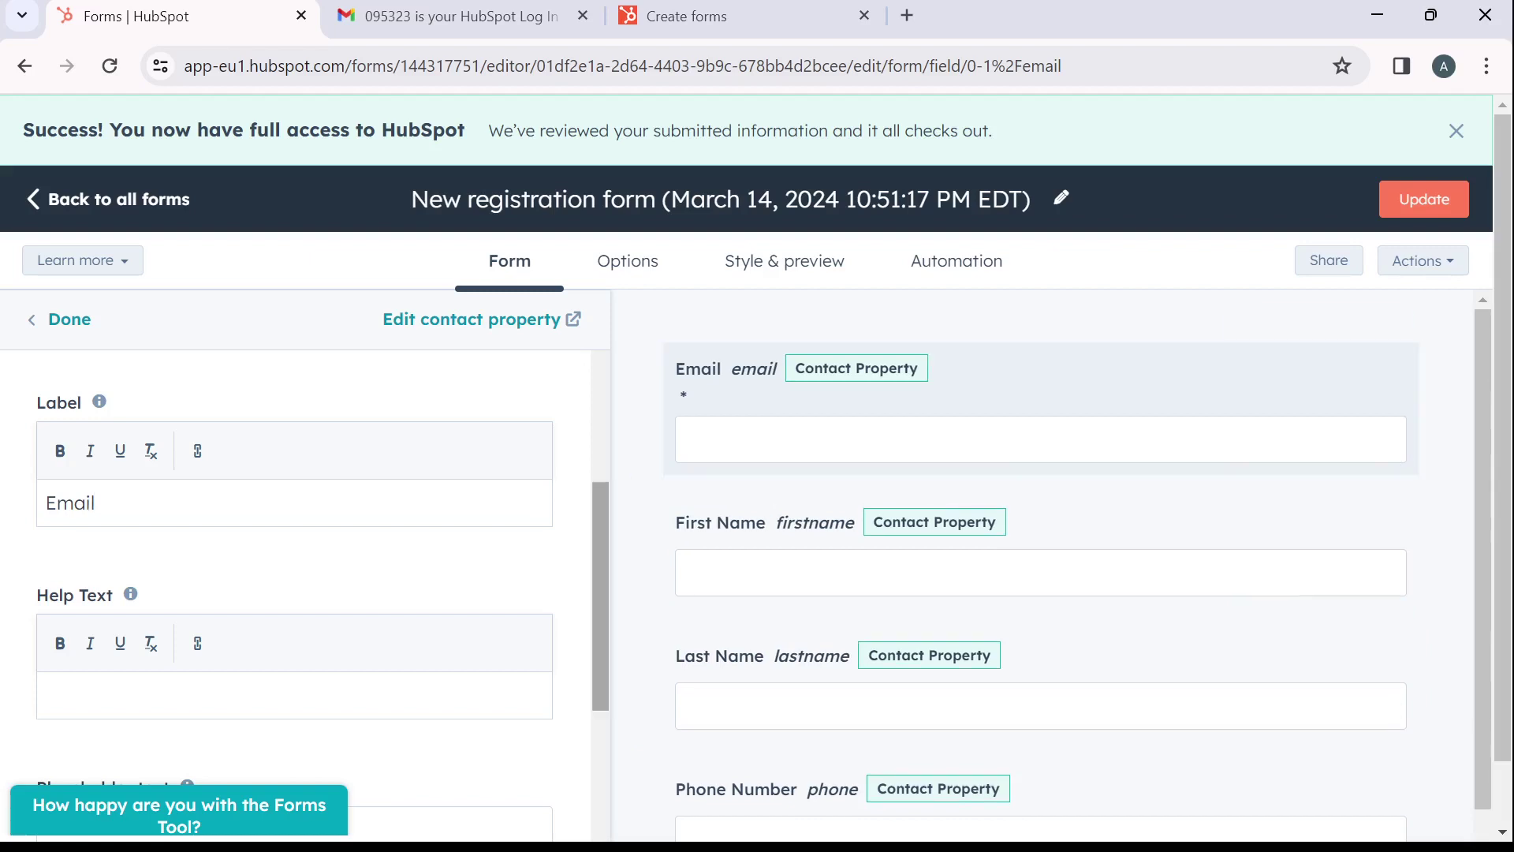
key(BackSpace)
key(BackSpace)
key(BackSpace)
key(BackSpace)
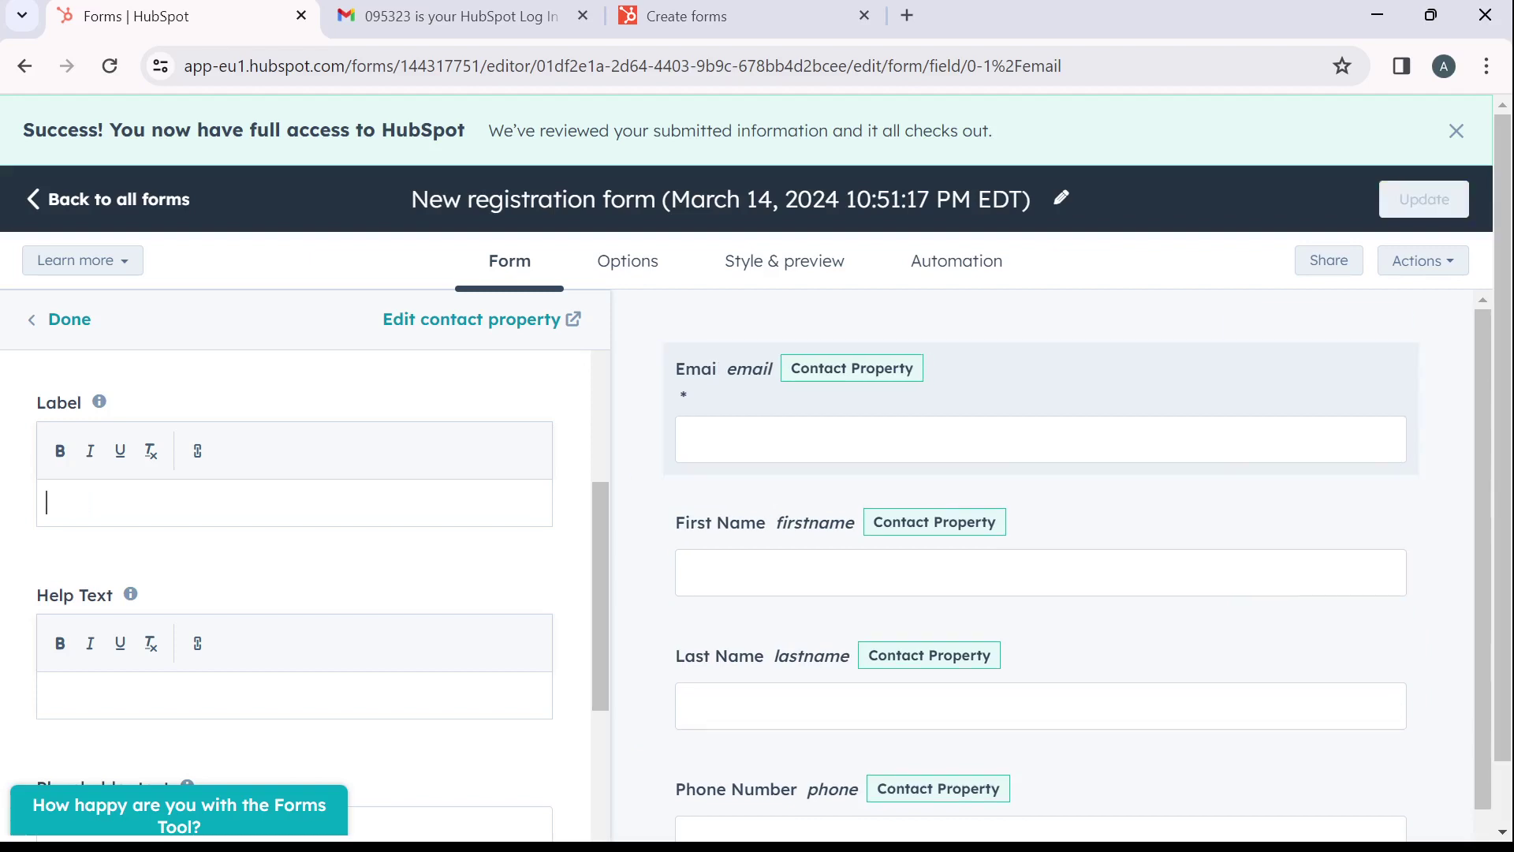
text(You)
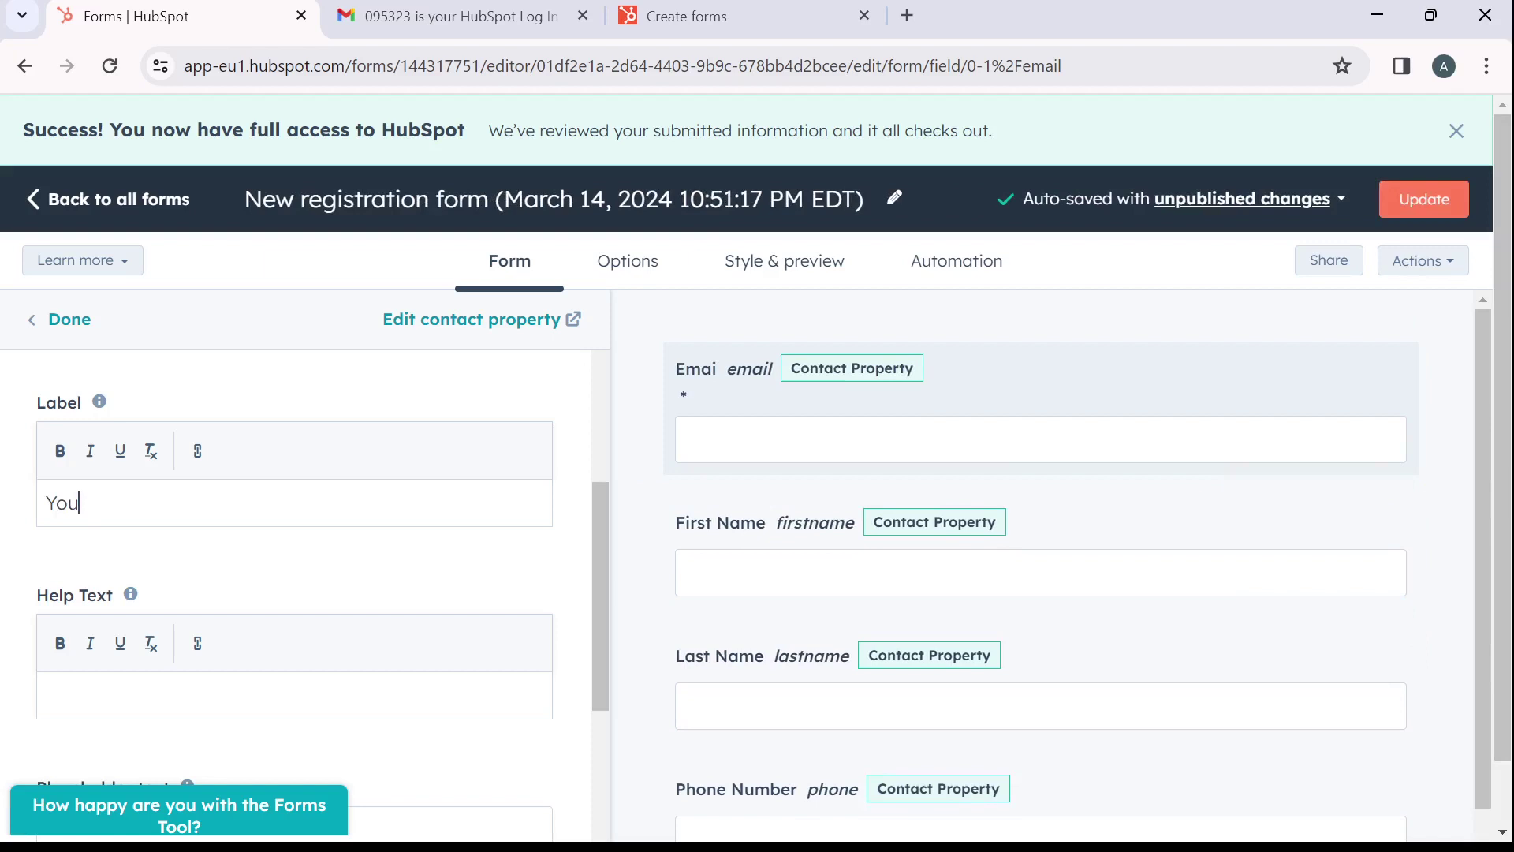
text(r Email)
scroll(295, 592, down, 4)
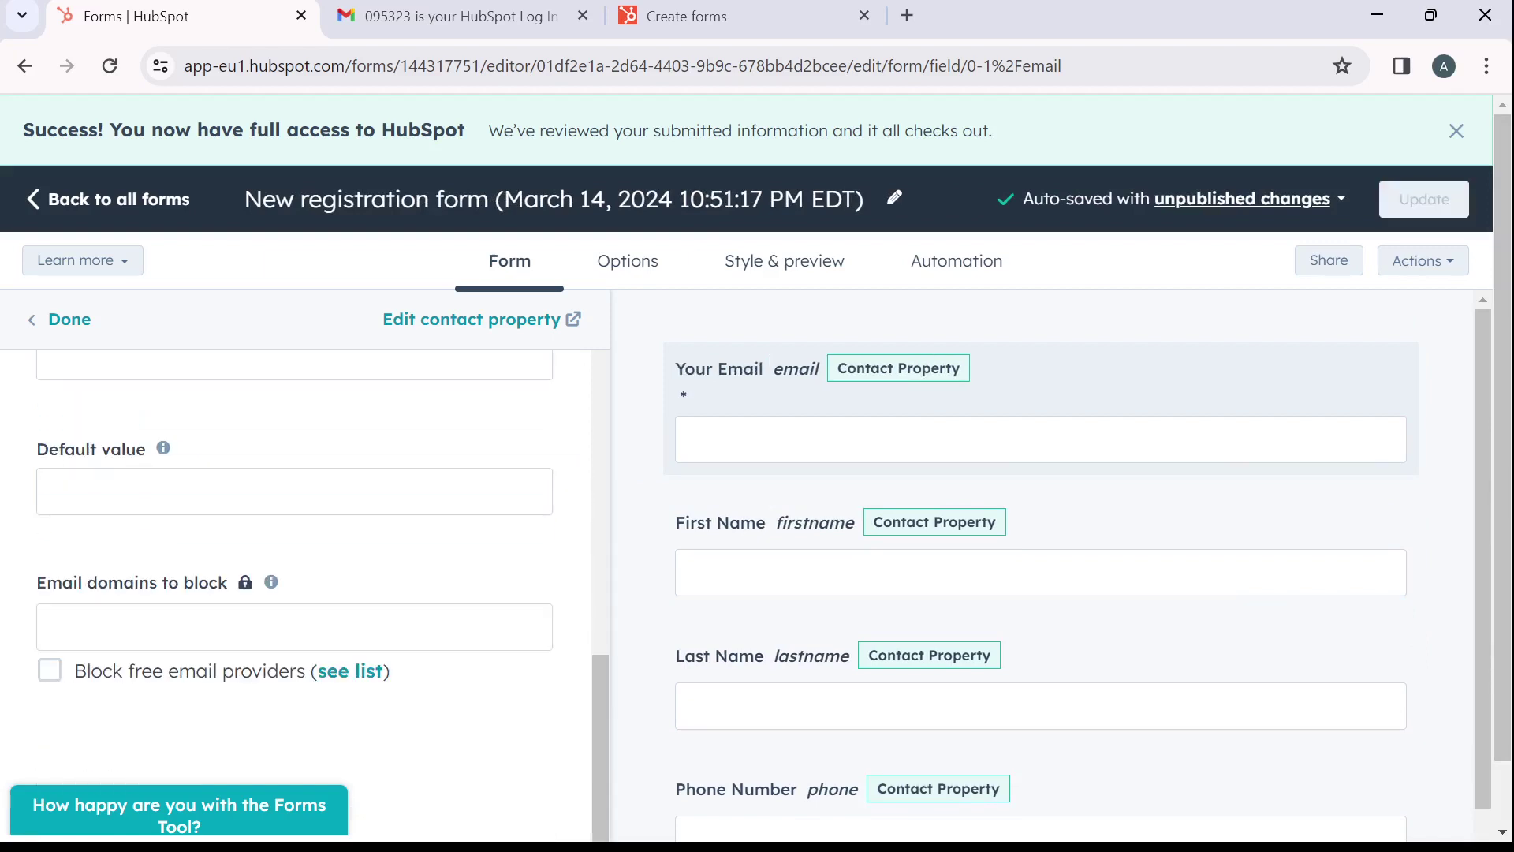
scroll(295, 592, up, 4)
click(69, 320)
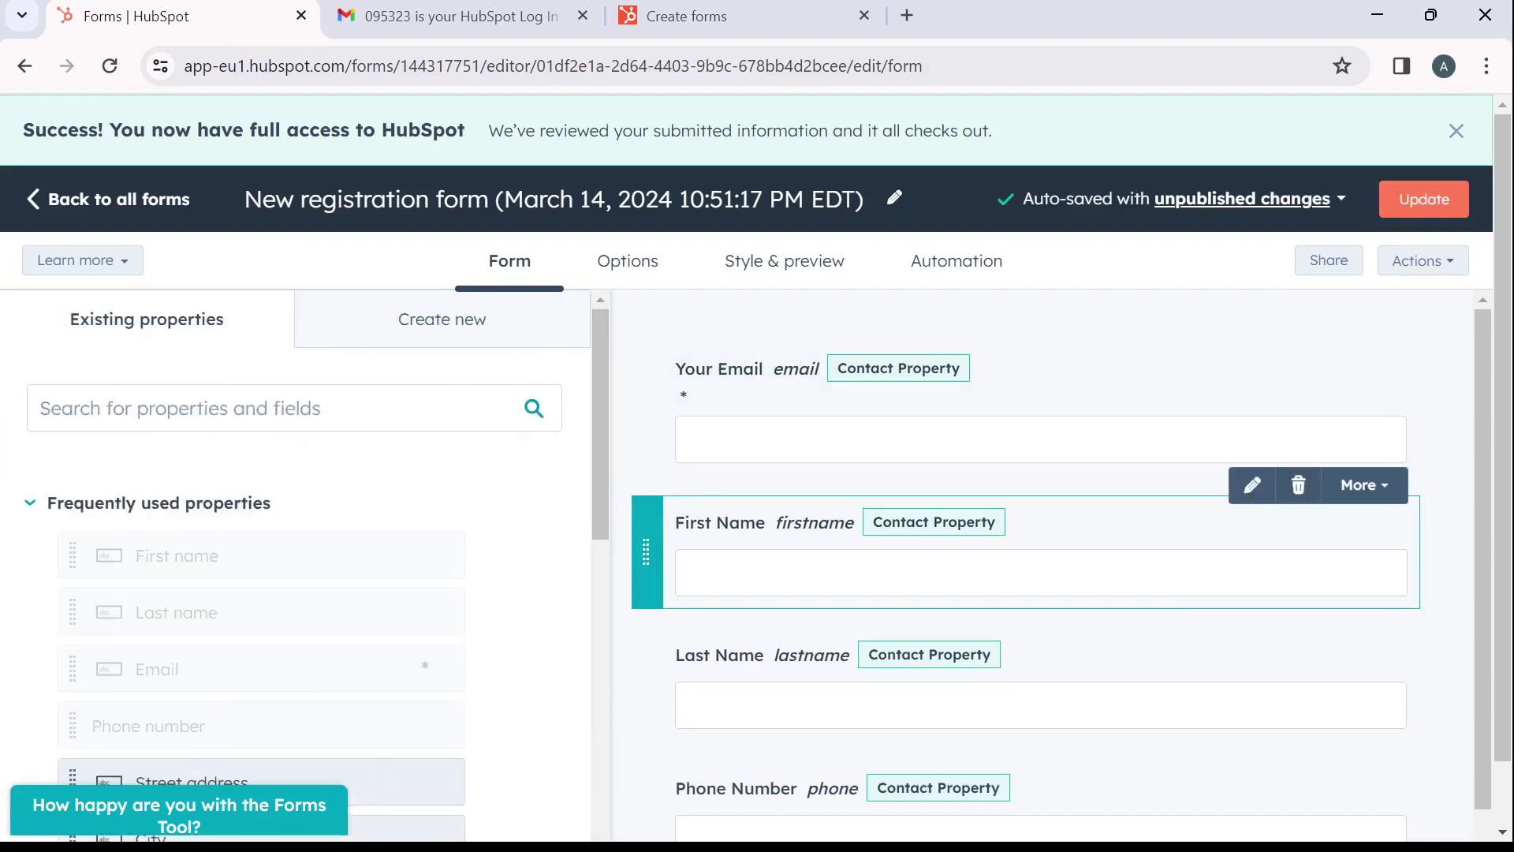
Review the settings of the form's First Name field and return to the property list
click(1251, 484)
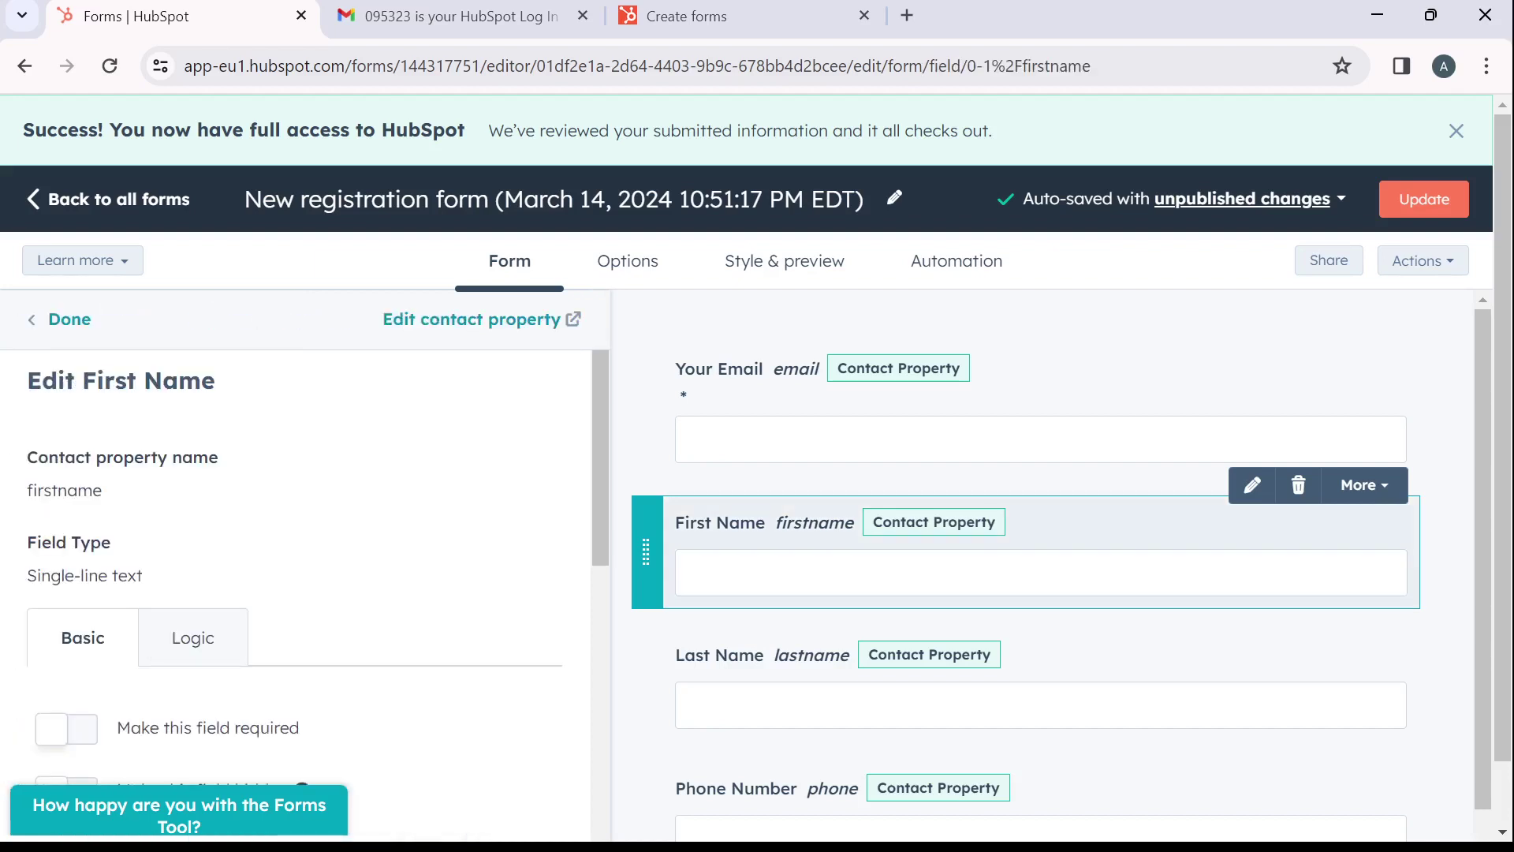
scroll(295, 592, down, 3)
scroll(296, 552, down, 5)
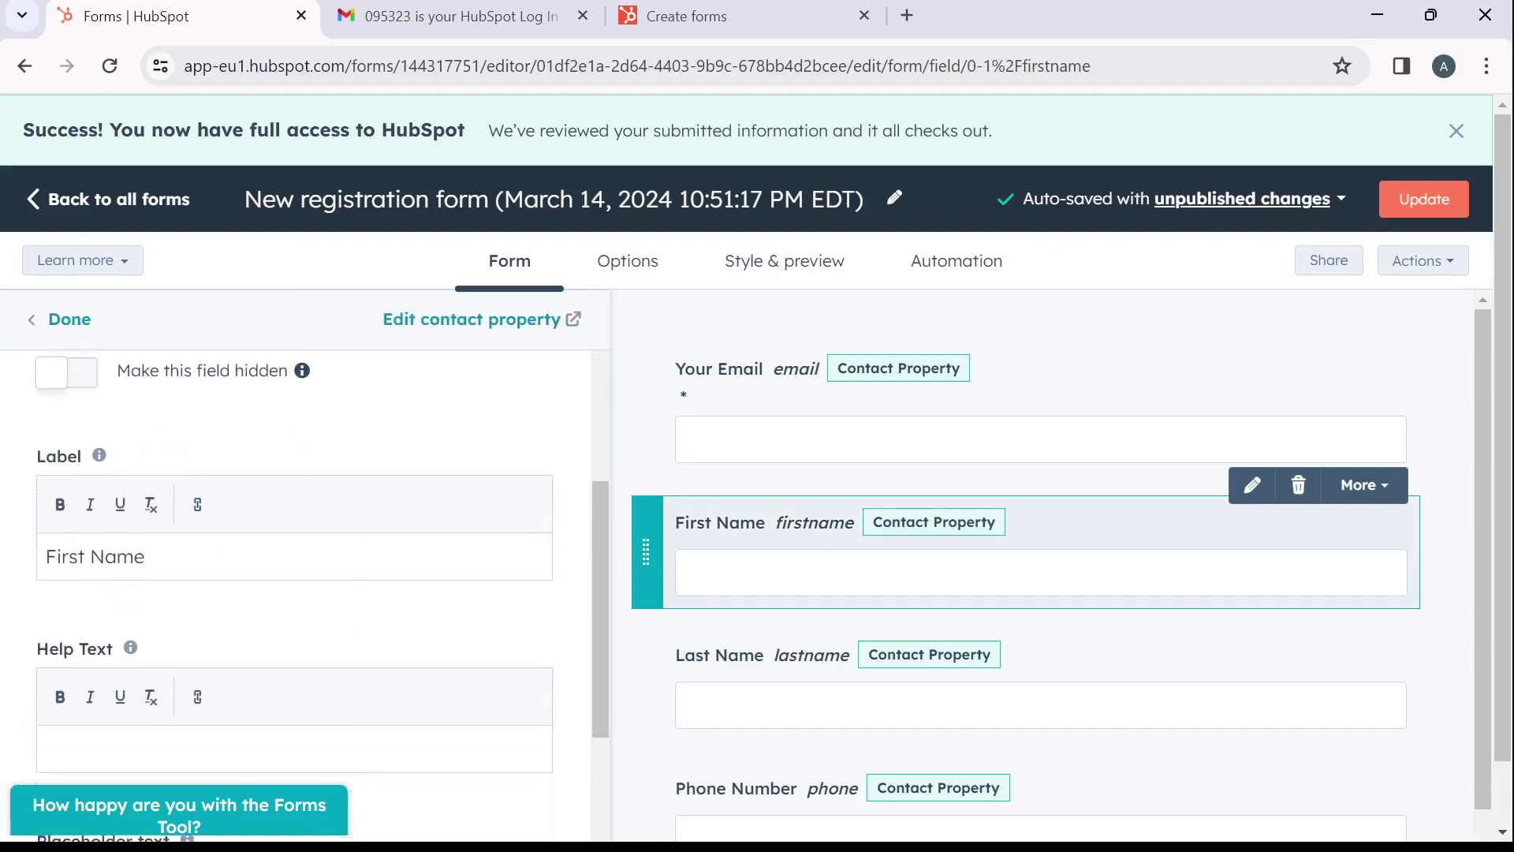
scroll(296, 552, down, 1)
scroll(295, 552, up, 6)
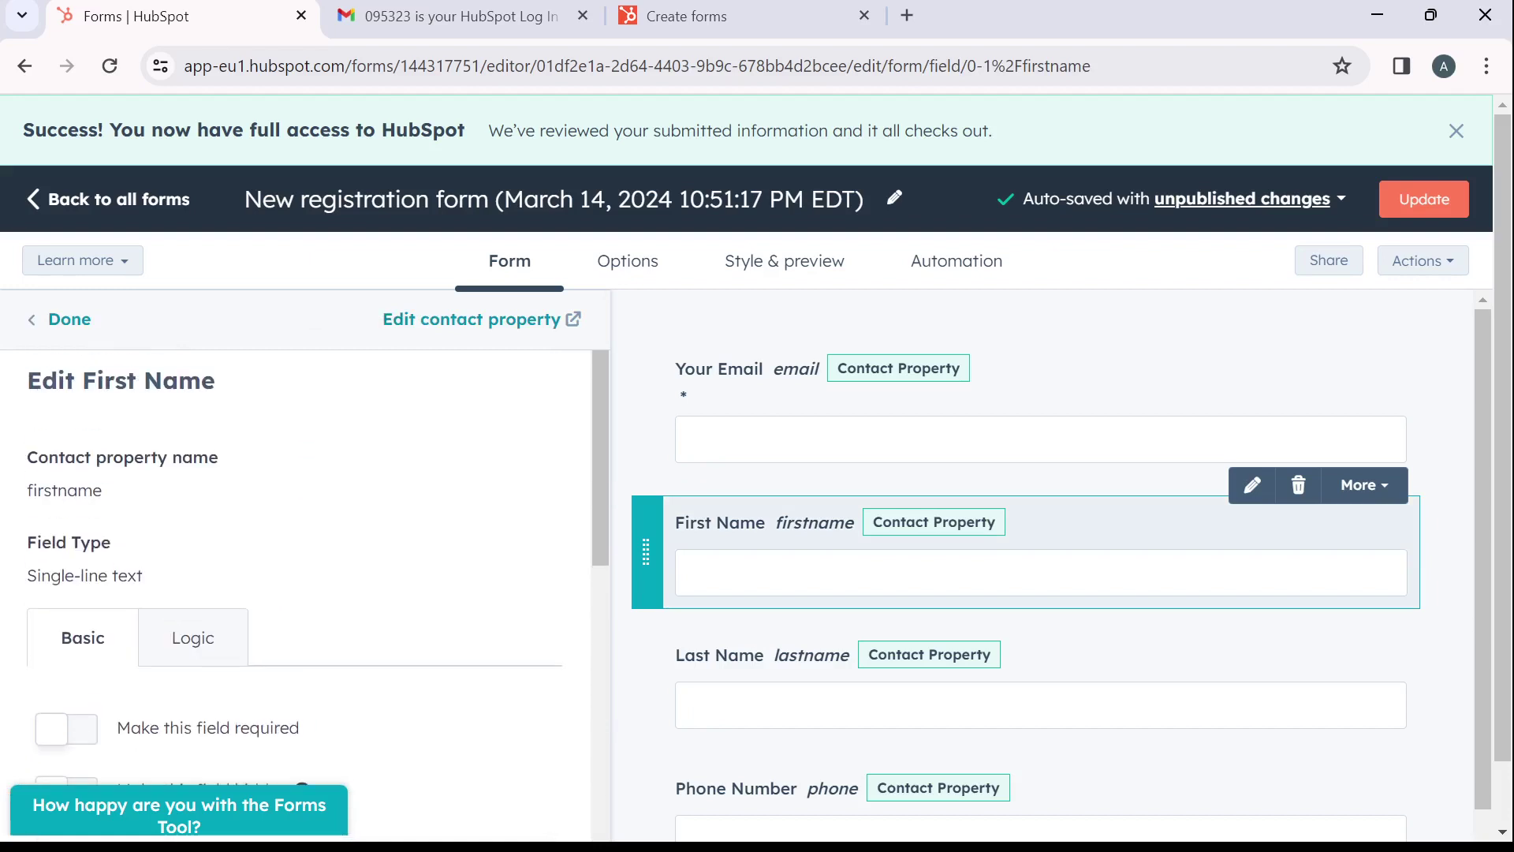
click(69, 319)
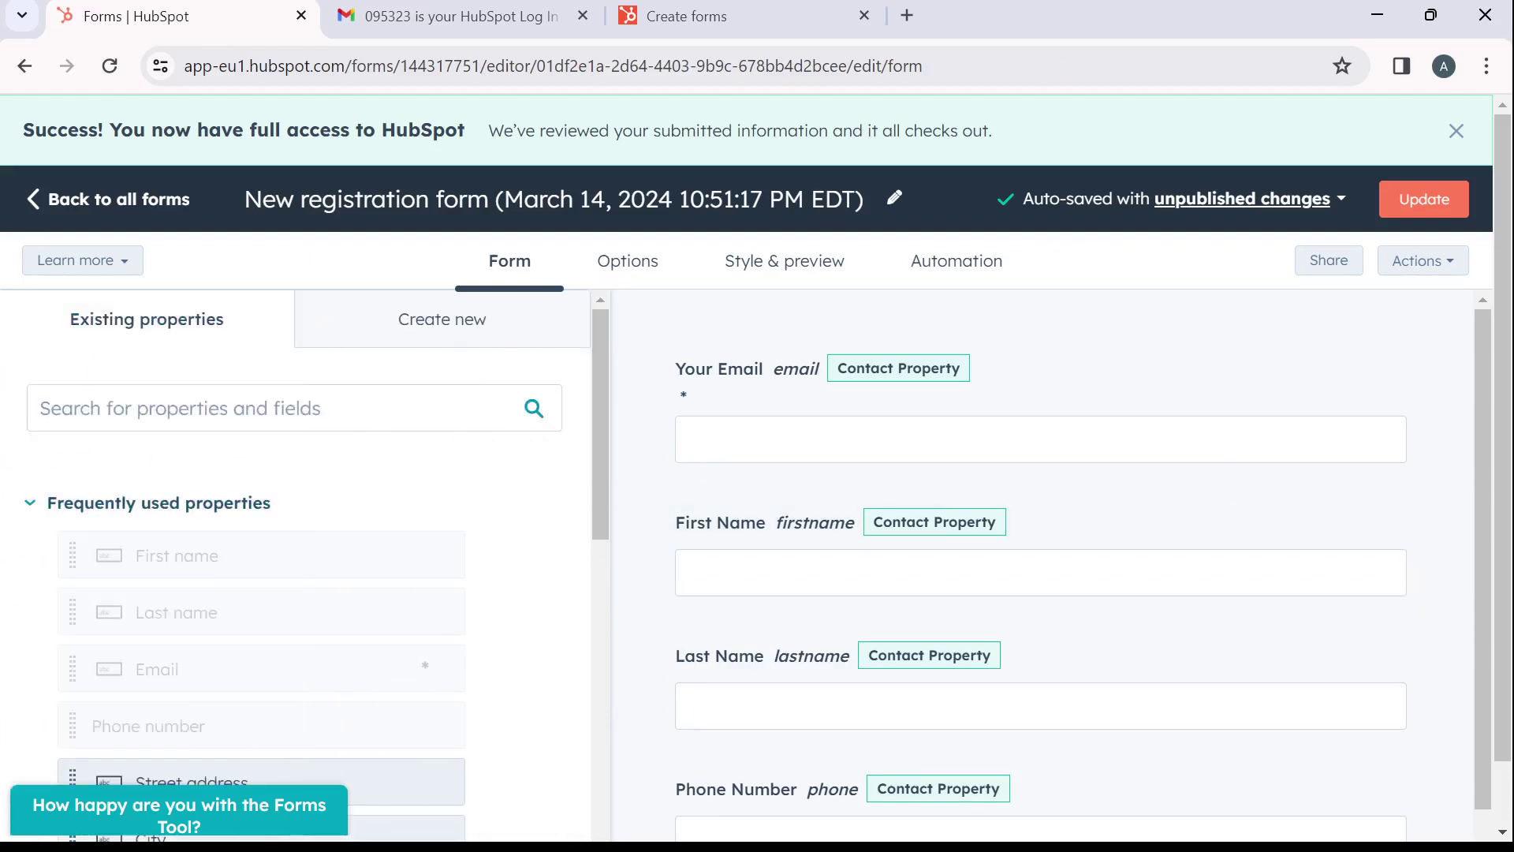
Look through the existing properties and the new field types that can be added to the form
scroll(296, 552, down, 6)
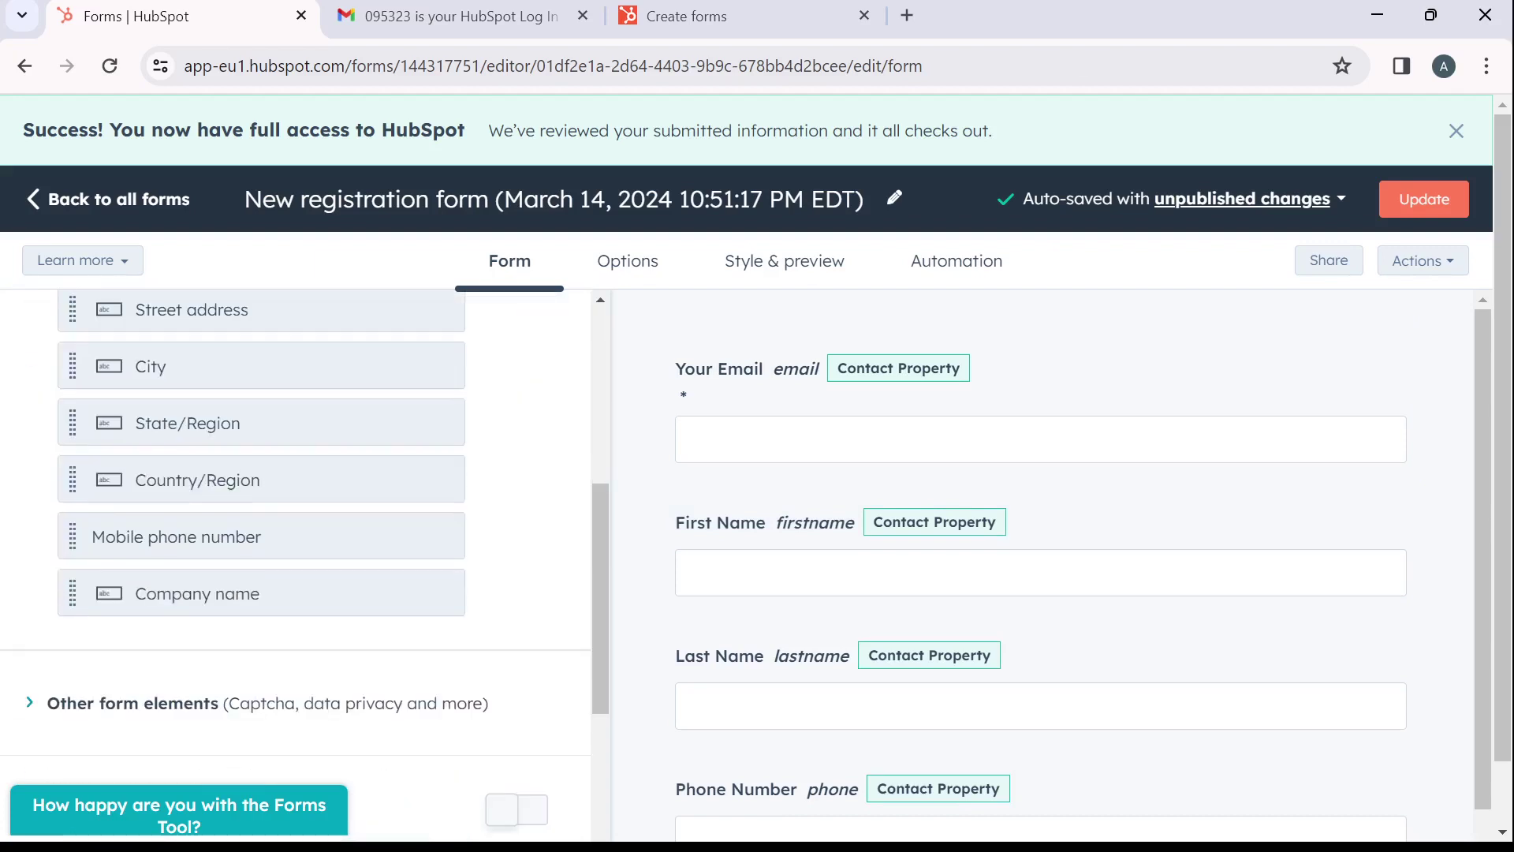
scroll(296, 552, up, 6)
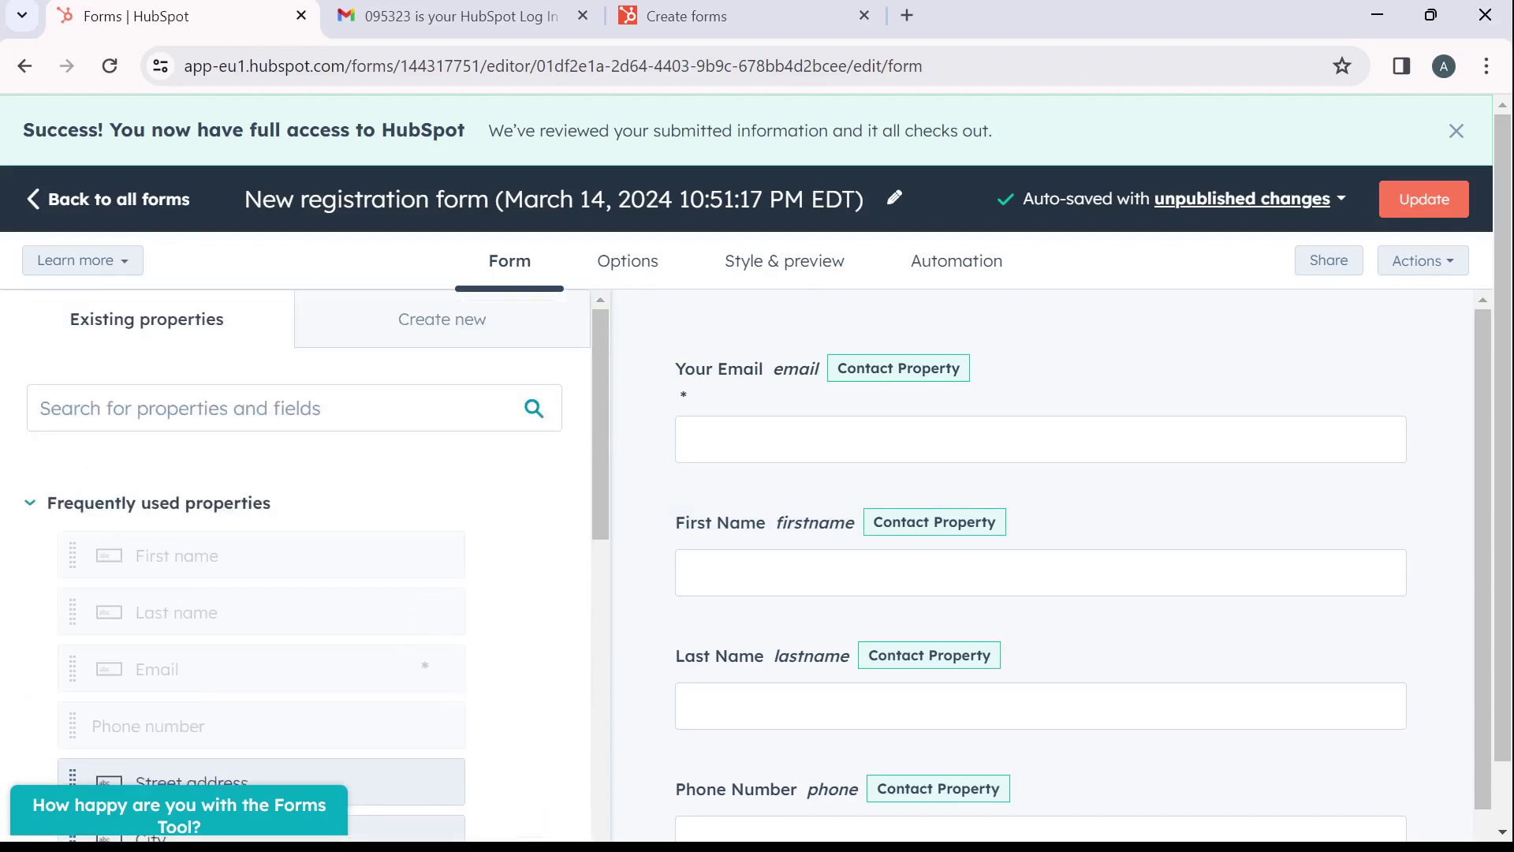
click(442, 319)
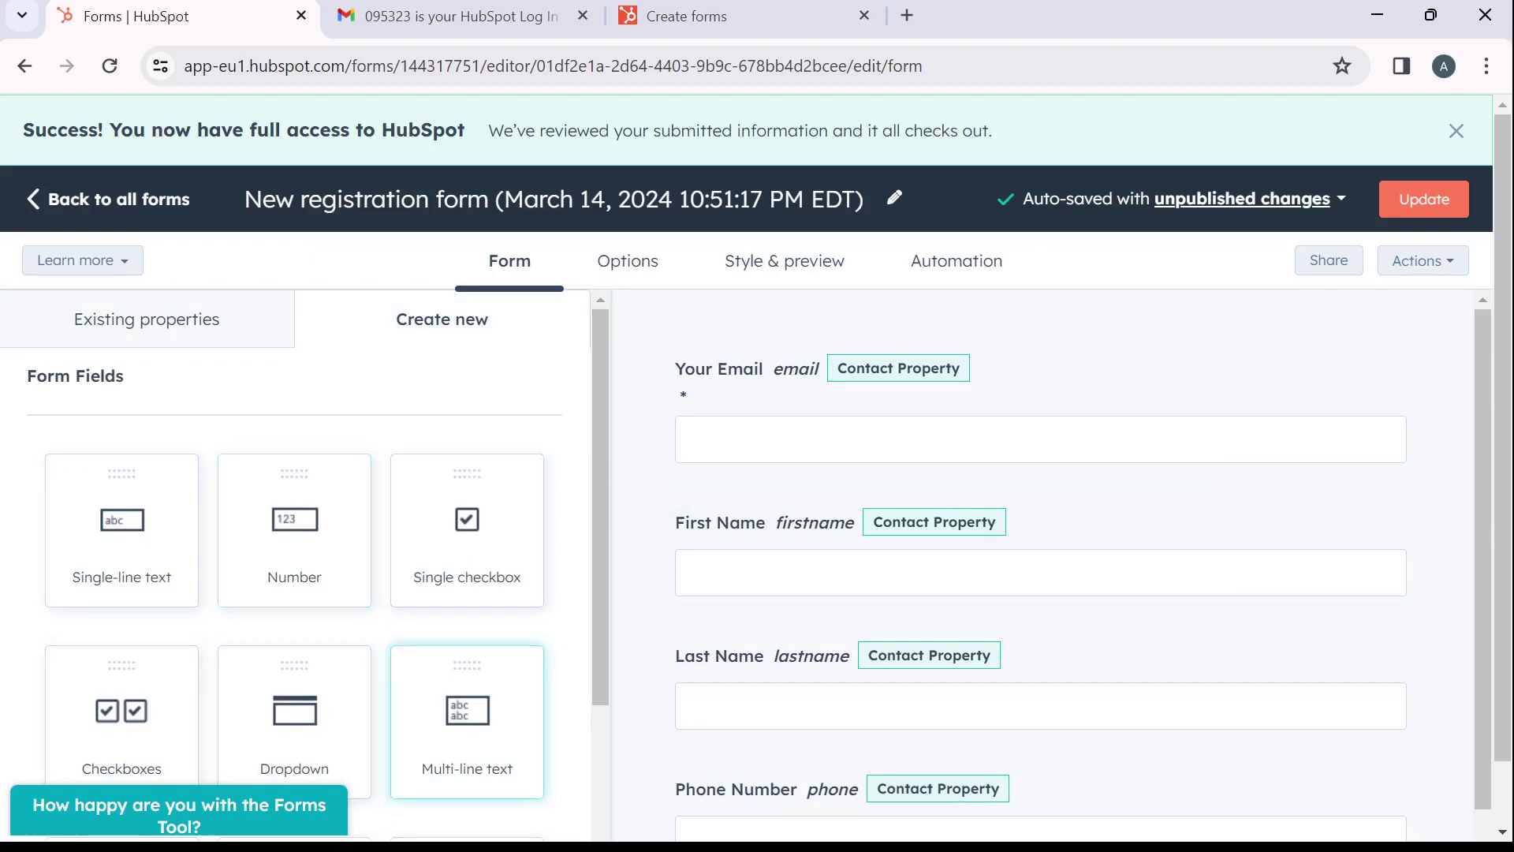
scroll(296, 552, down, 2)
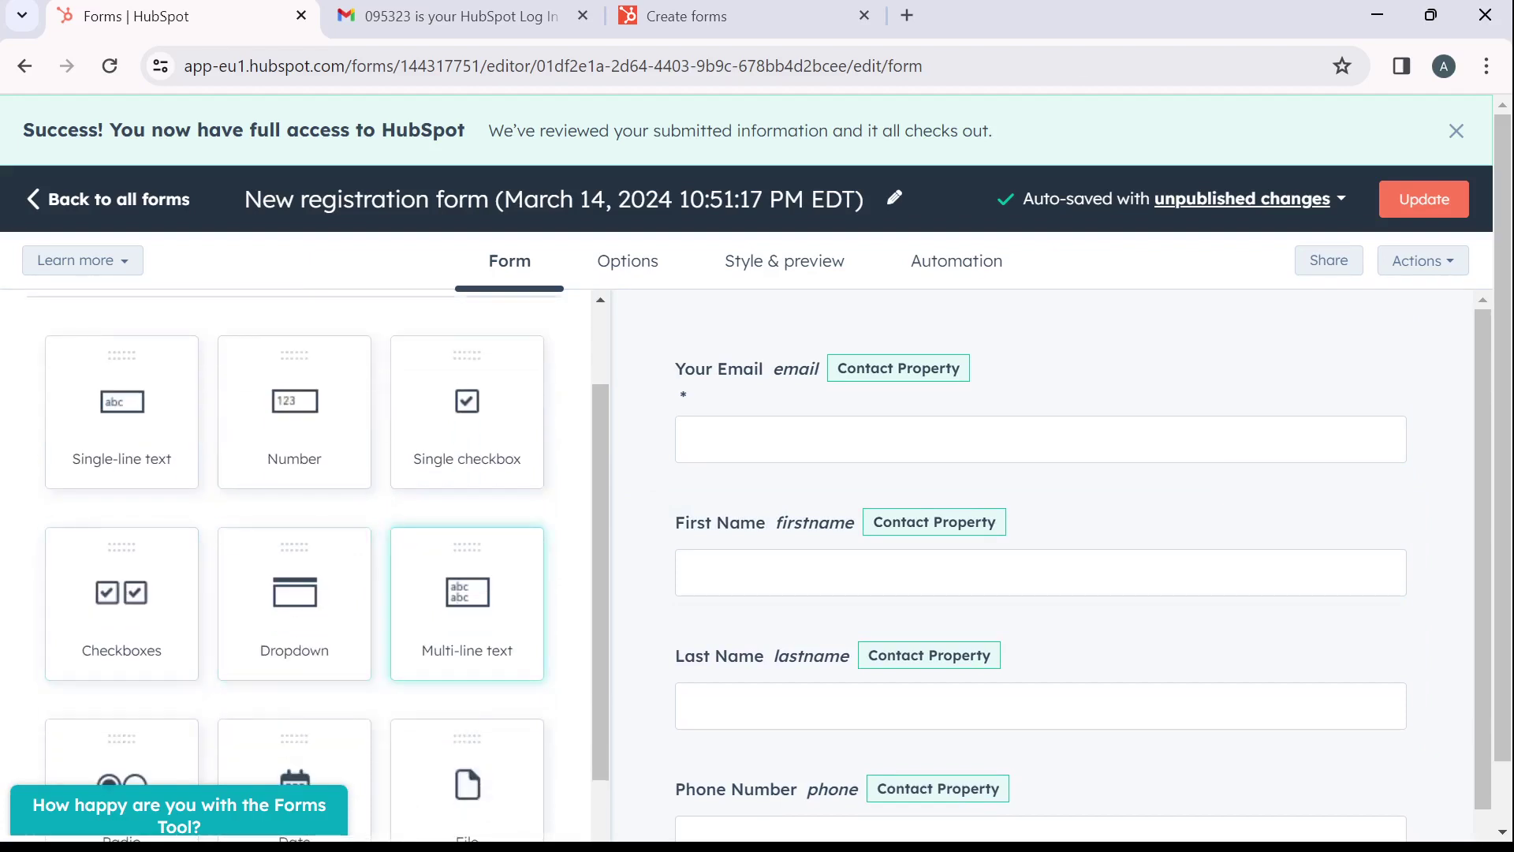
scroll(1041, 655, down, 2)
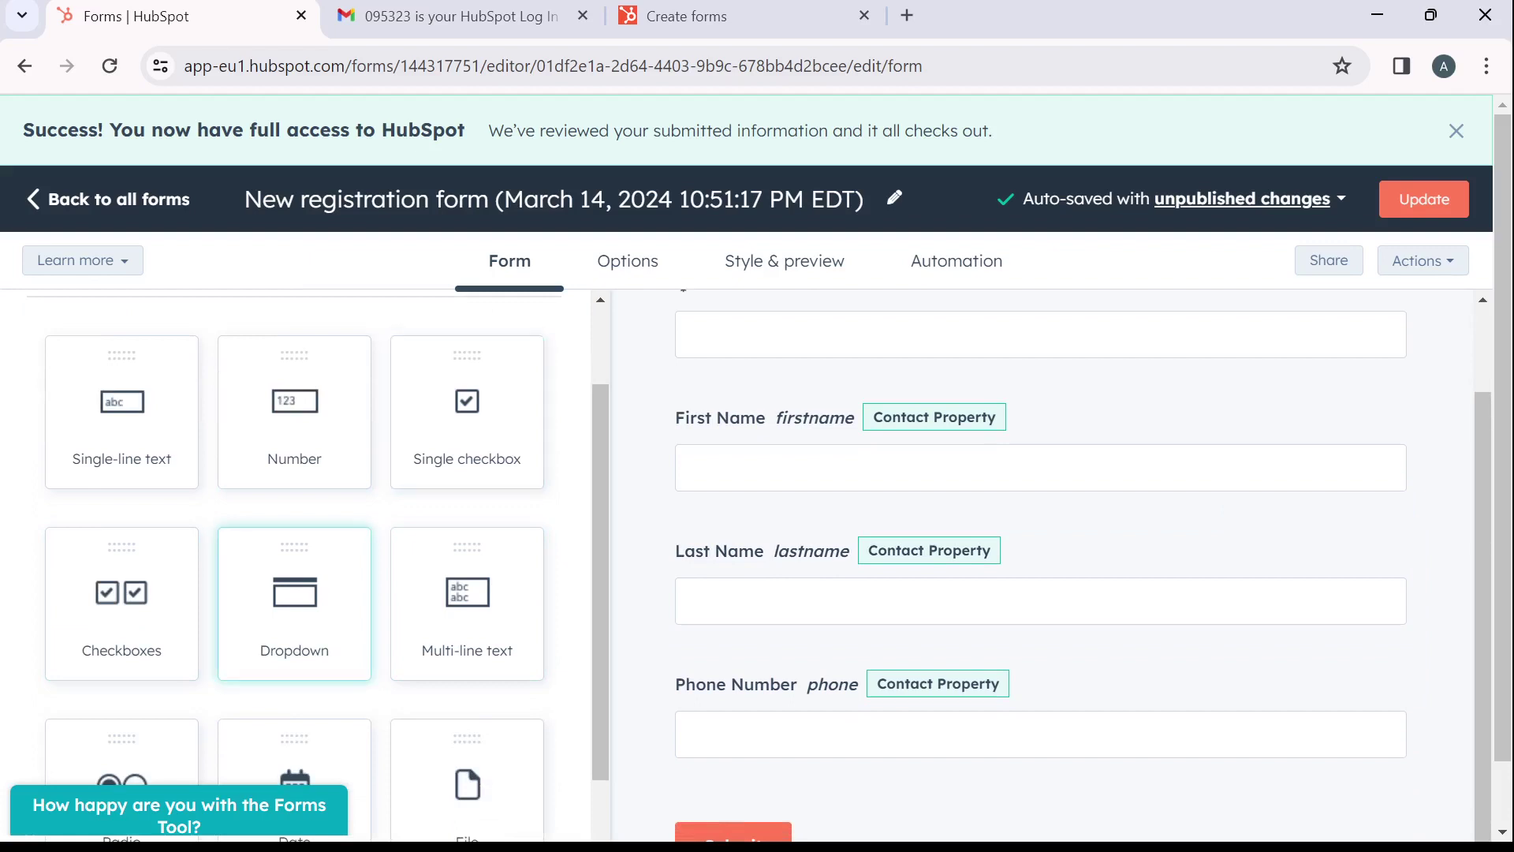
click(295, 603)
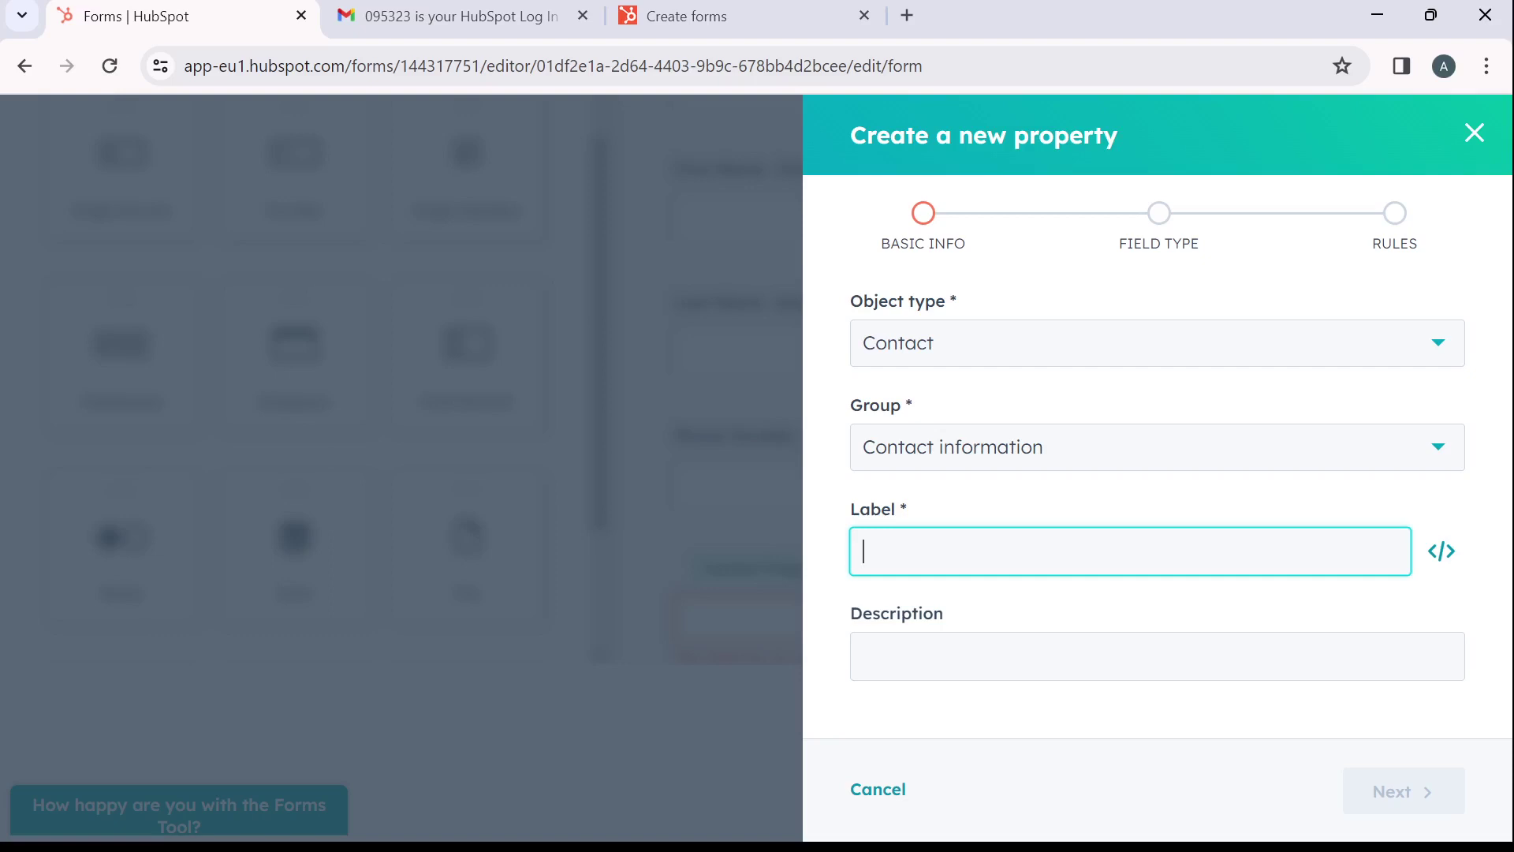
click(1474, 133)
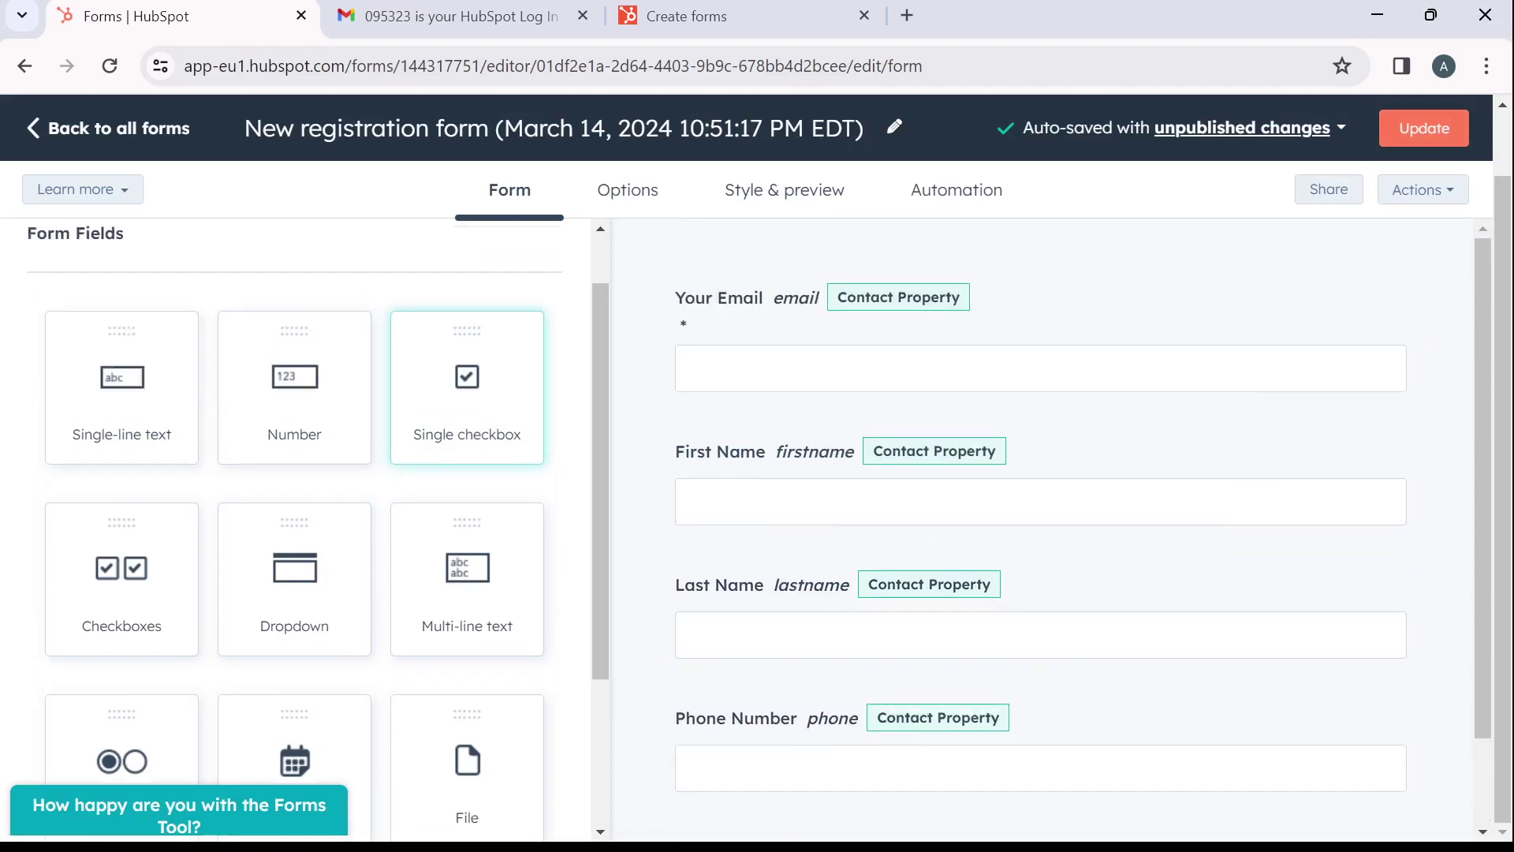
click(146, 248)
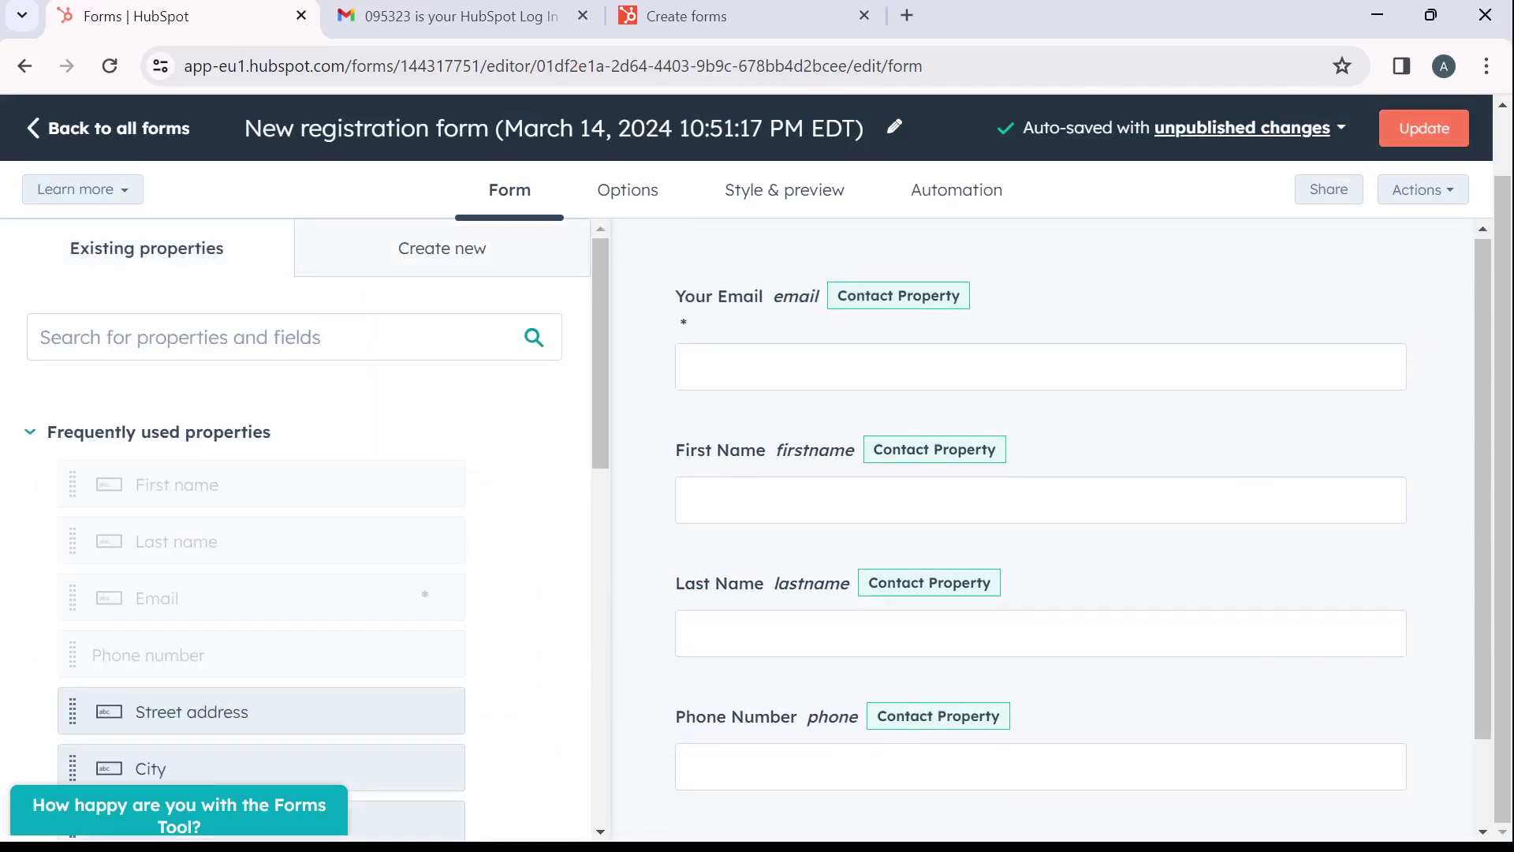
Update the registration form and publish it from the review
scroll(1040, 527, down, 1)
scroll(1040, 276, up, 1)
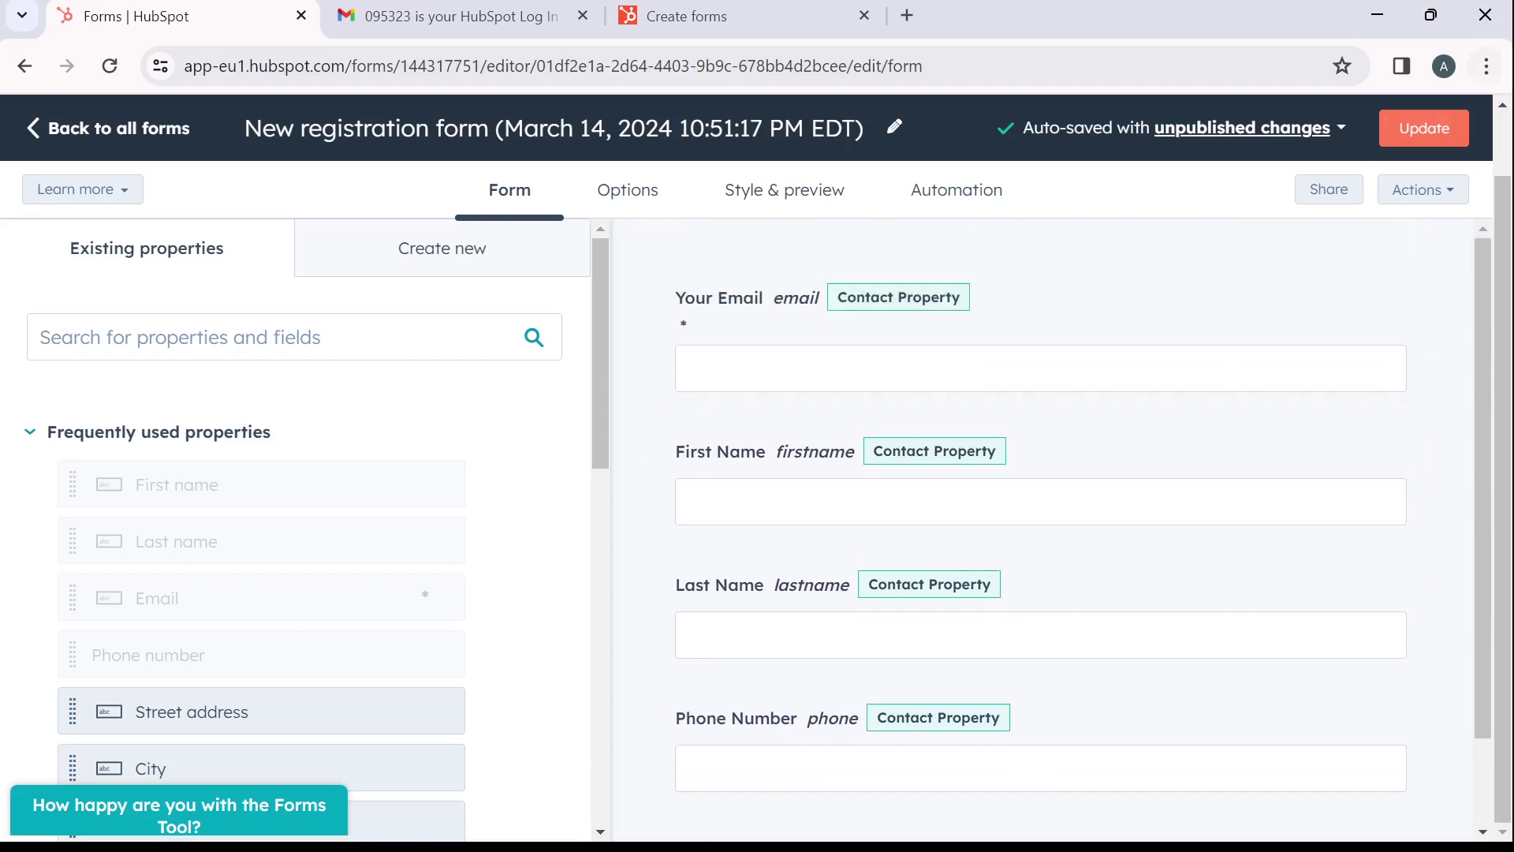
click(1423, 128)
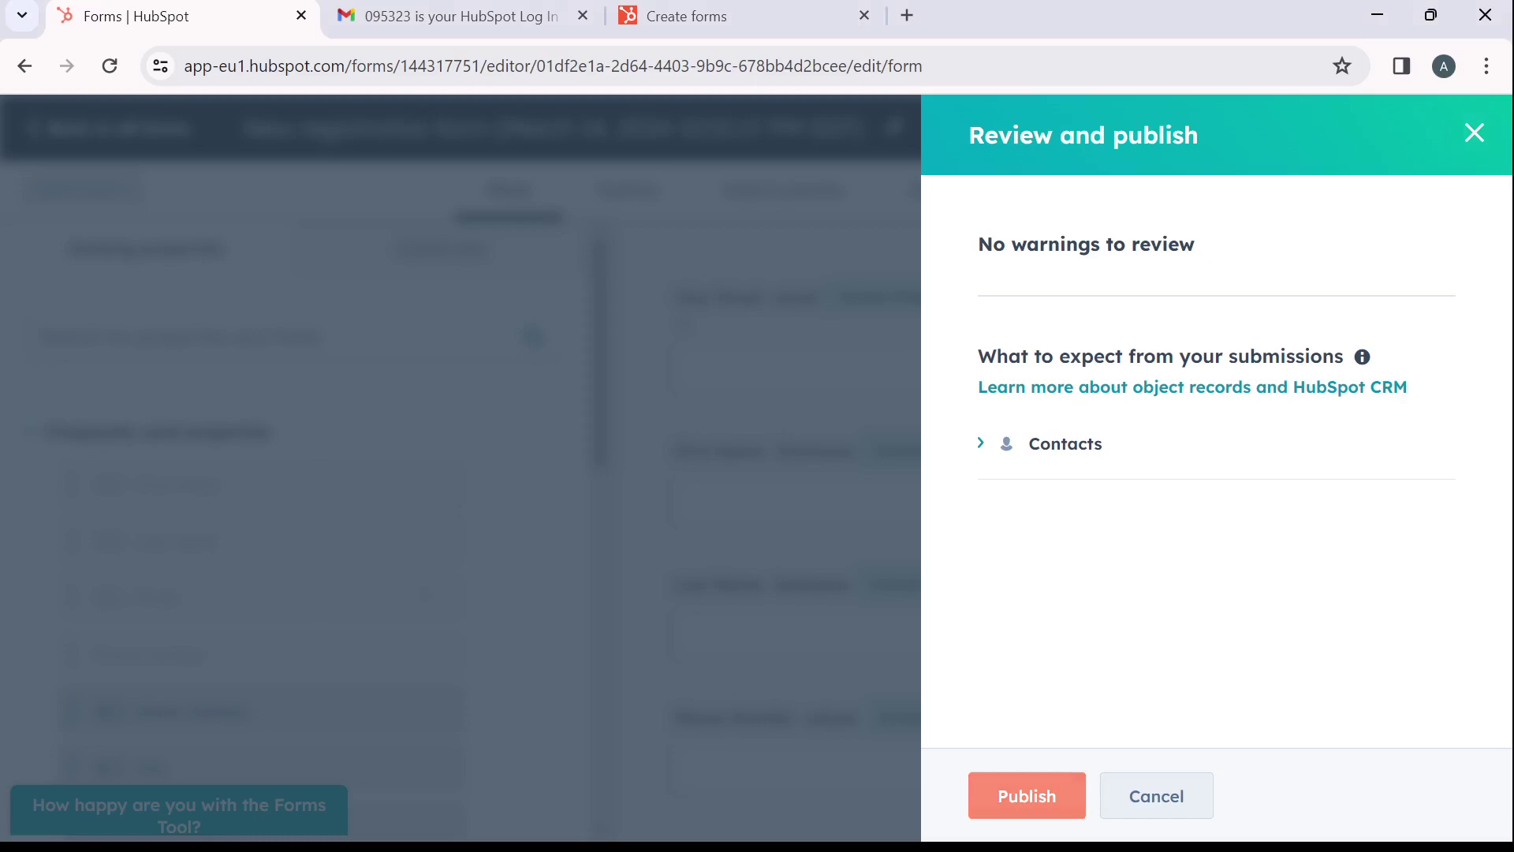
click(1027, 796)
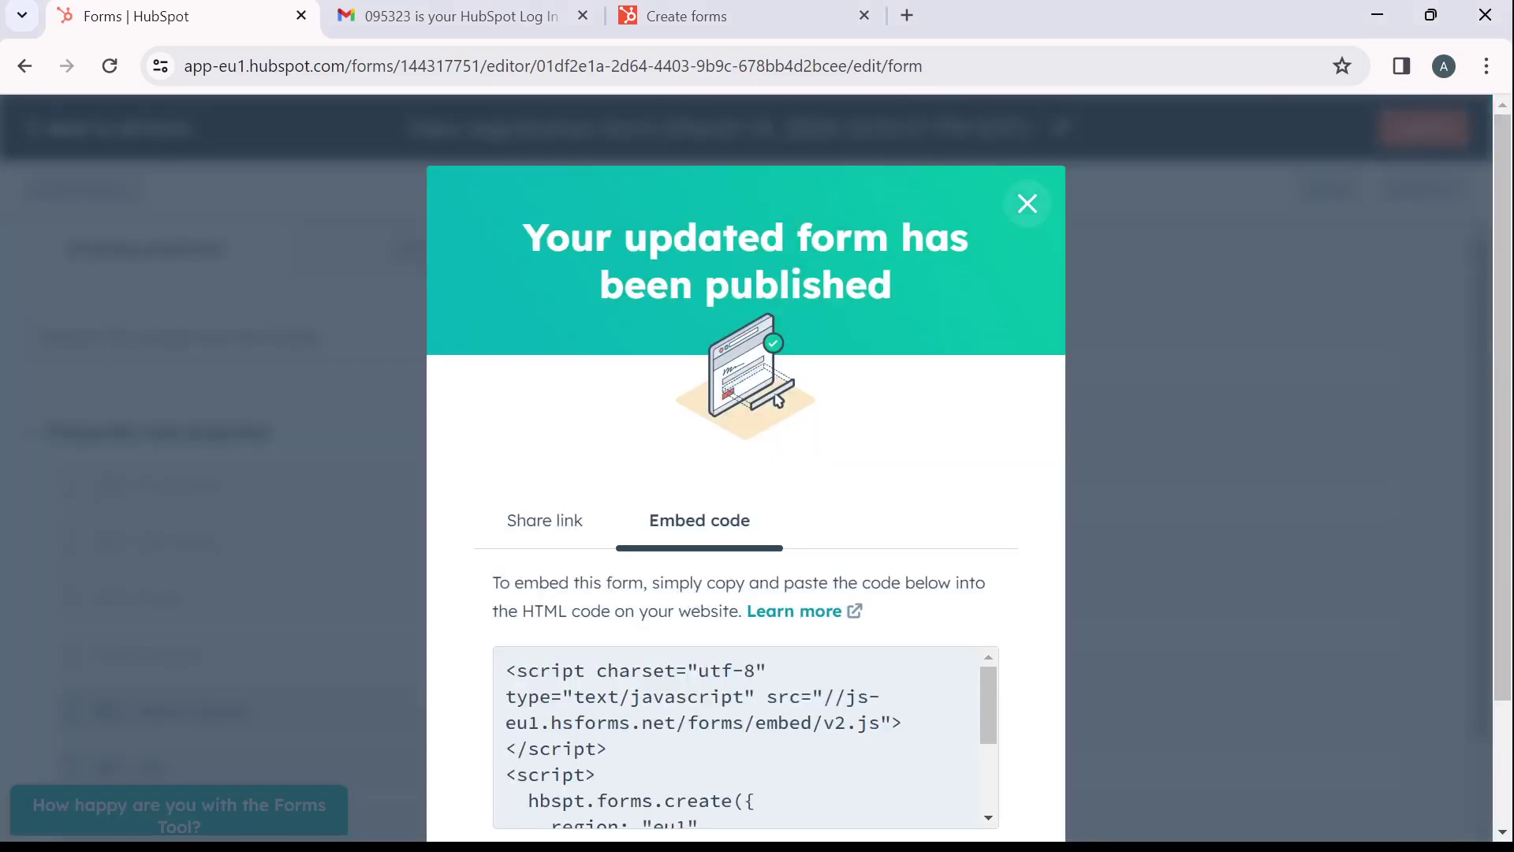
Dismiss the publish confirmation and leave the form editor for the list of all forms
click(1027, 204)
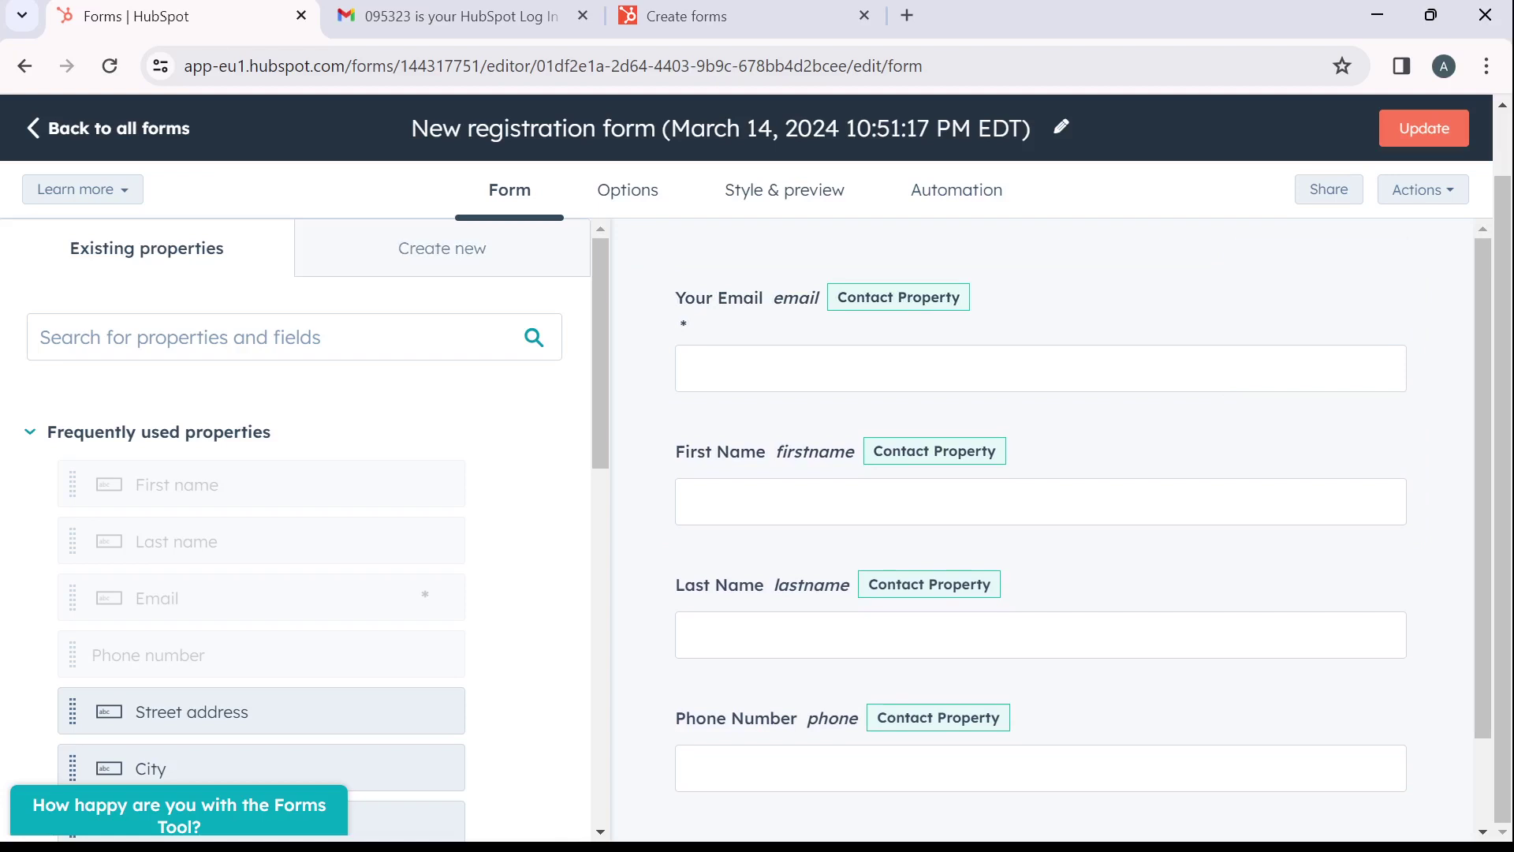
click(118, 129)
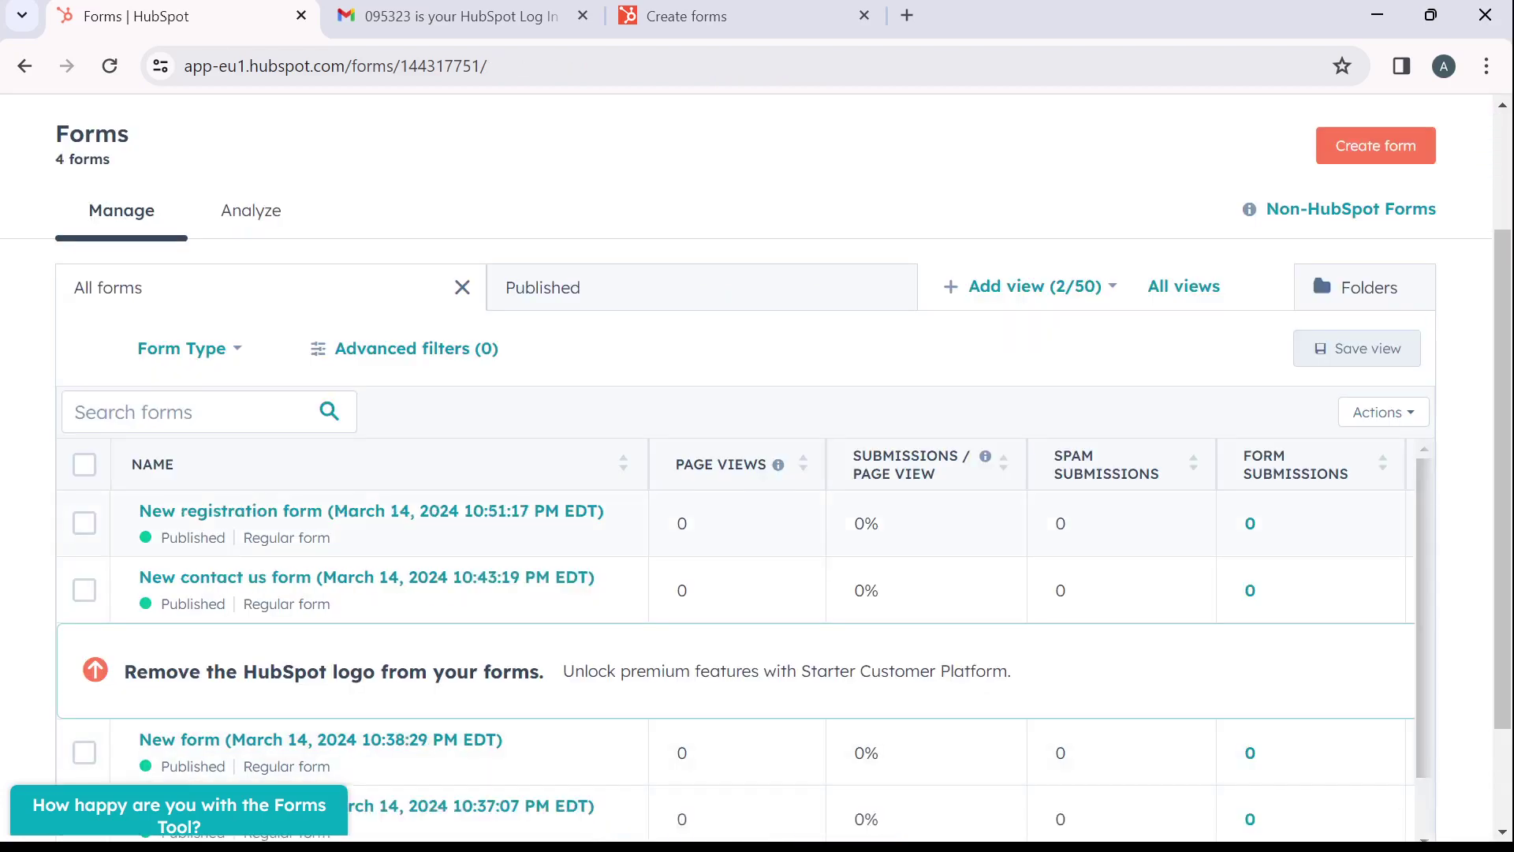
Open the contact us form created March 14, 2024 10:37:07 PM and examine its details and performance report
scroll(745, 473, down, 2)
mouse_move(249, 667)
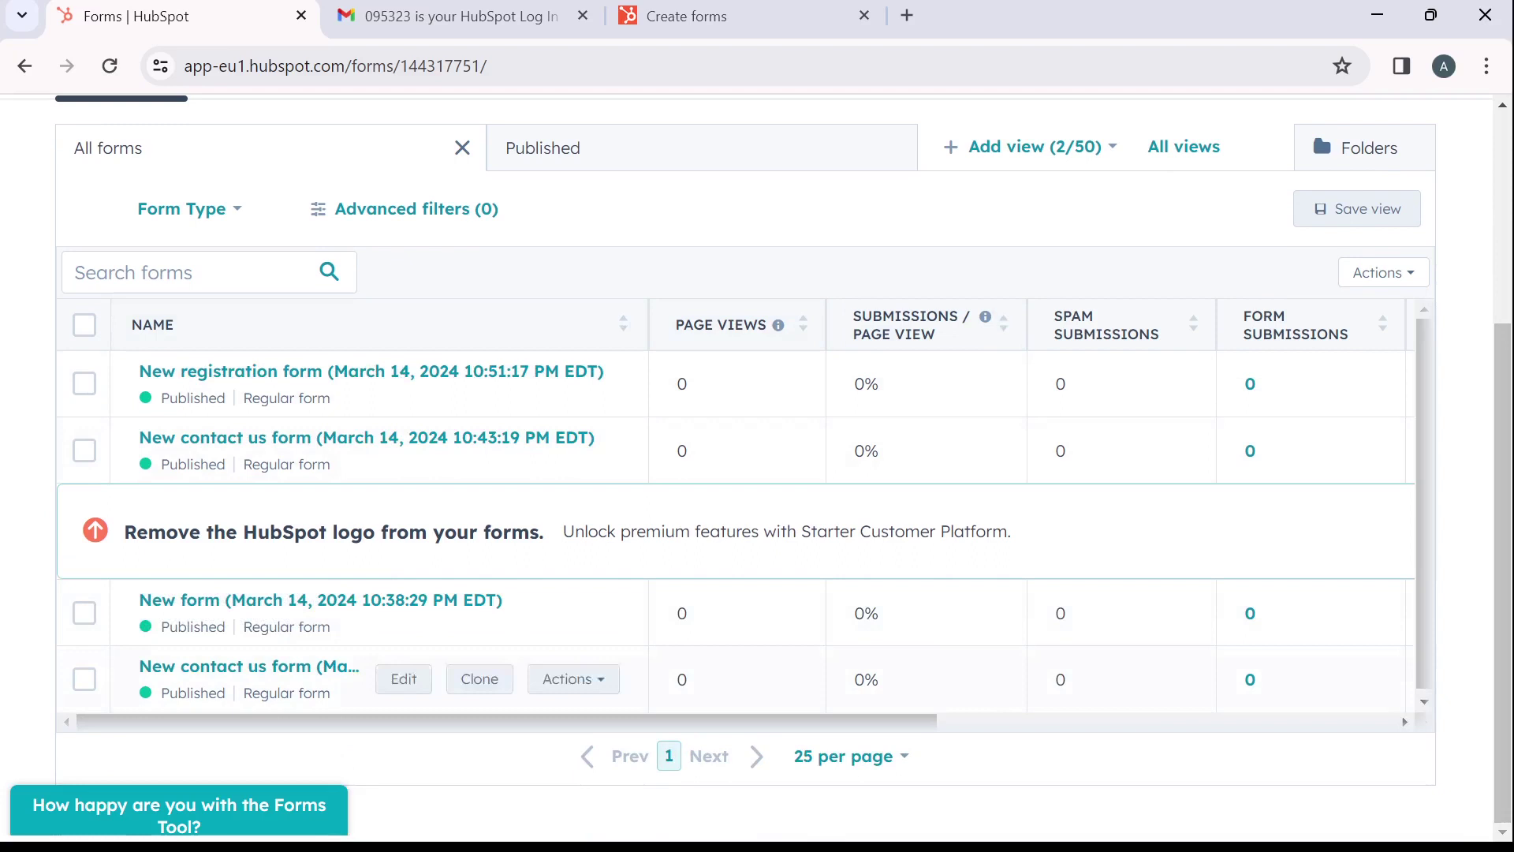
click(250, 667)
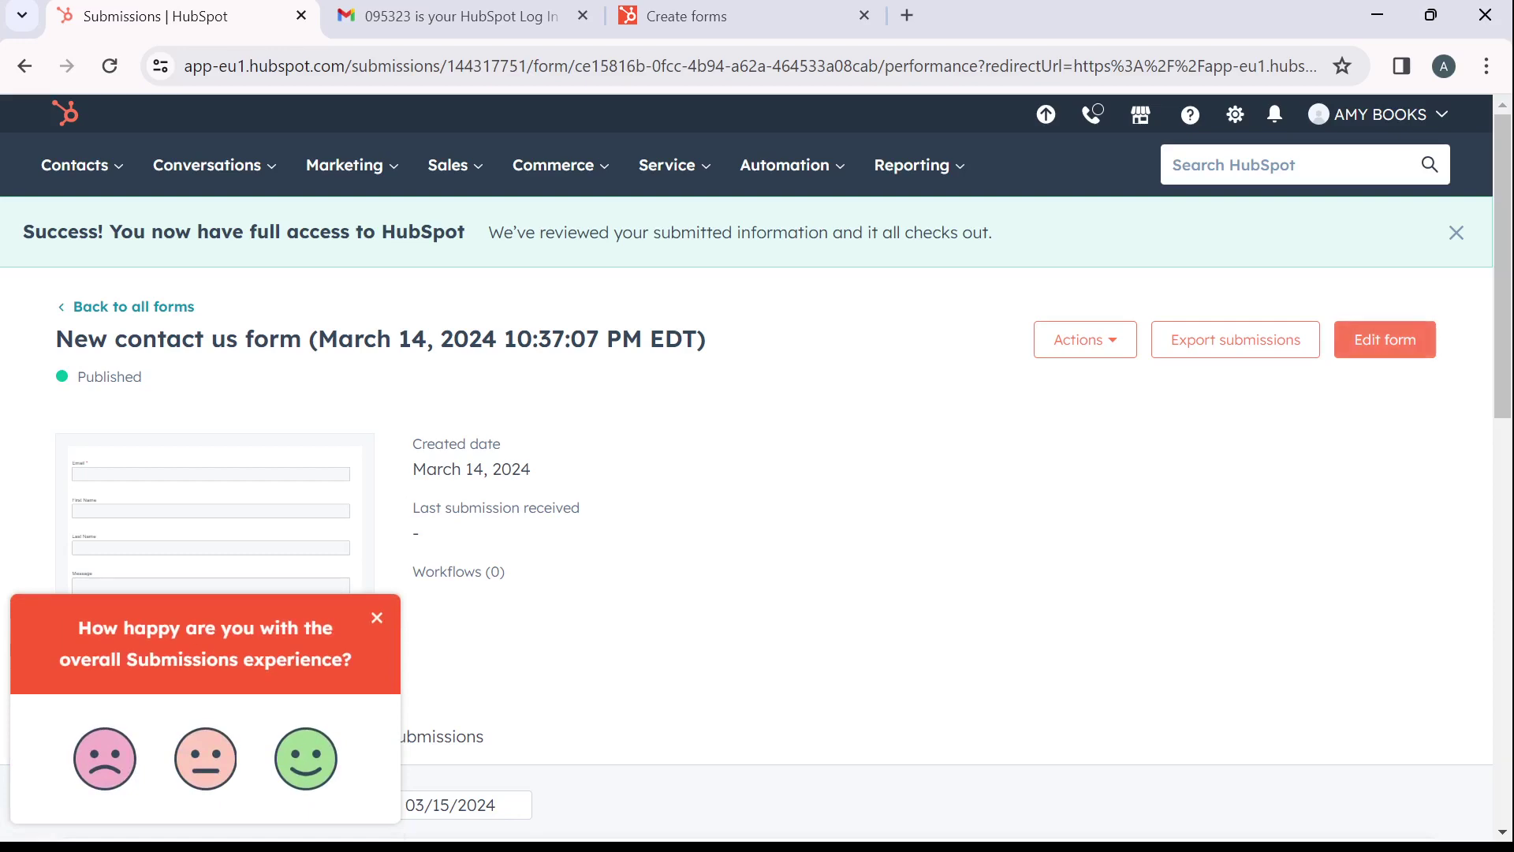
scroll(757, 473, down, 6)
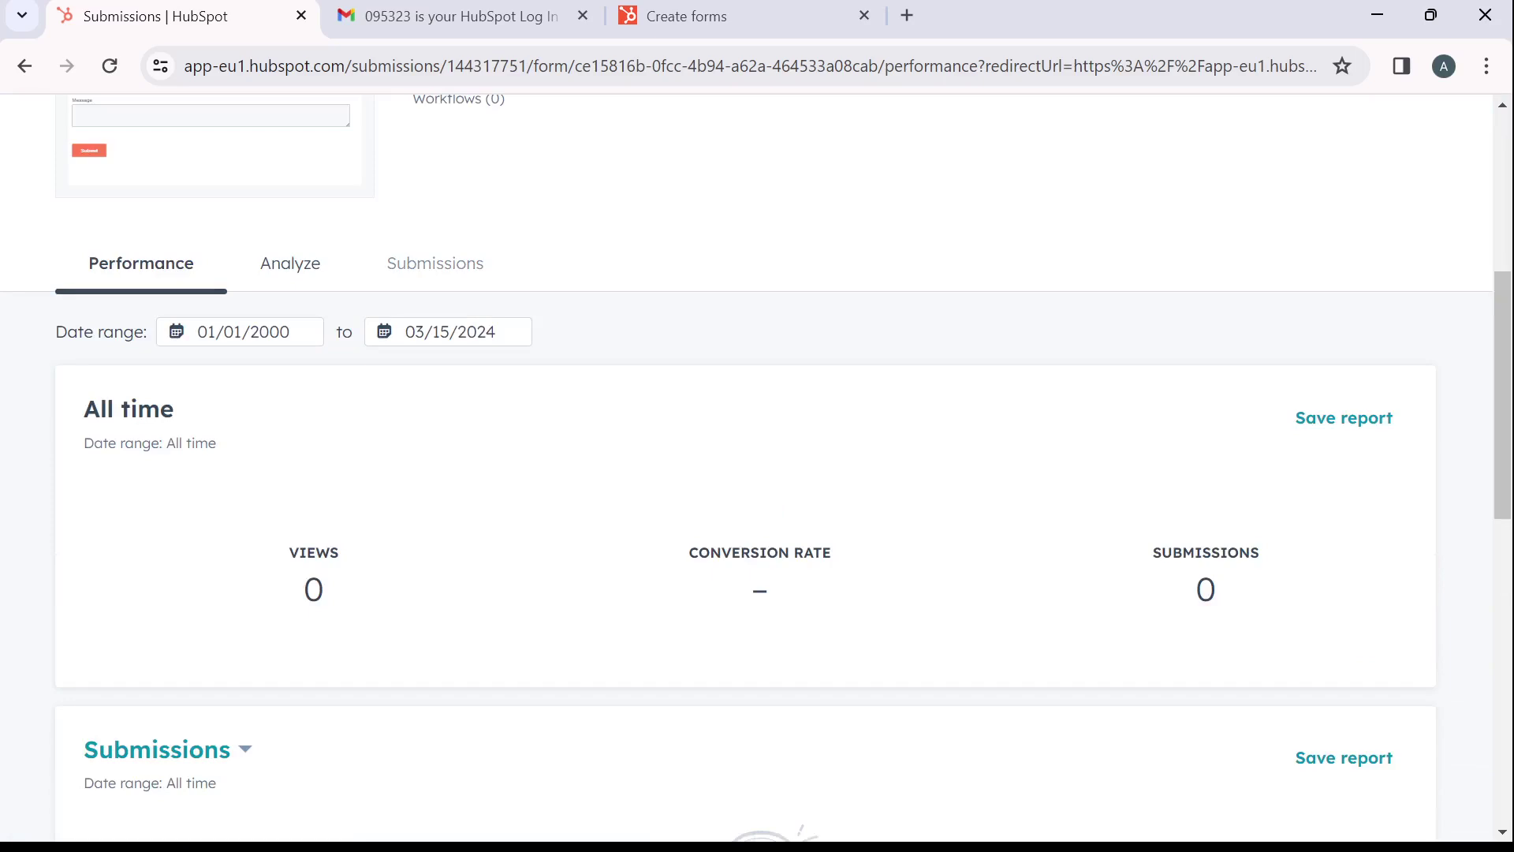
scroll(757, 469, down, 10)
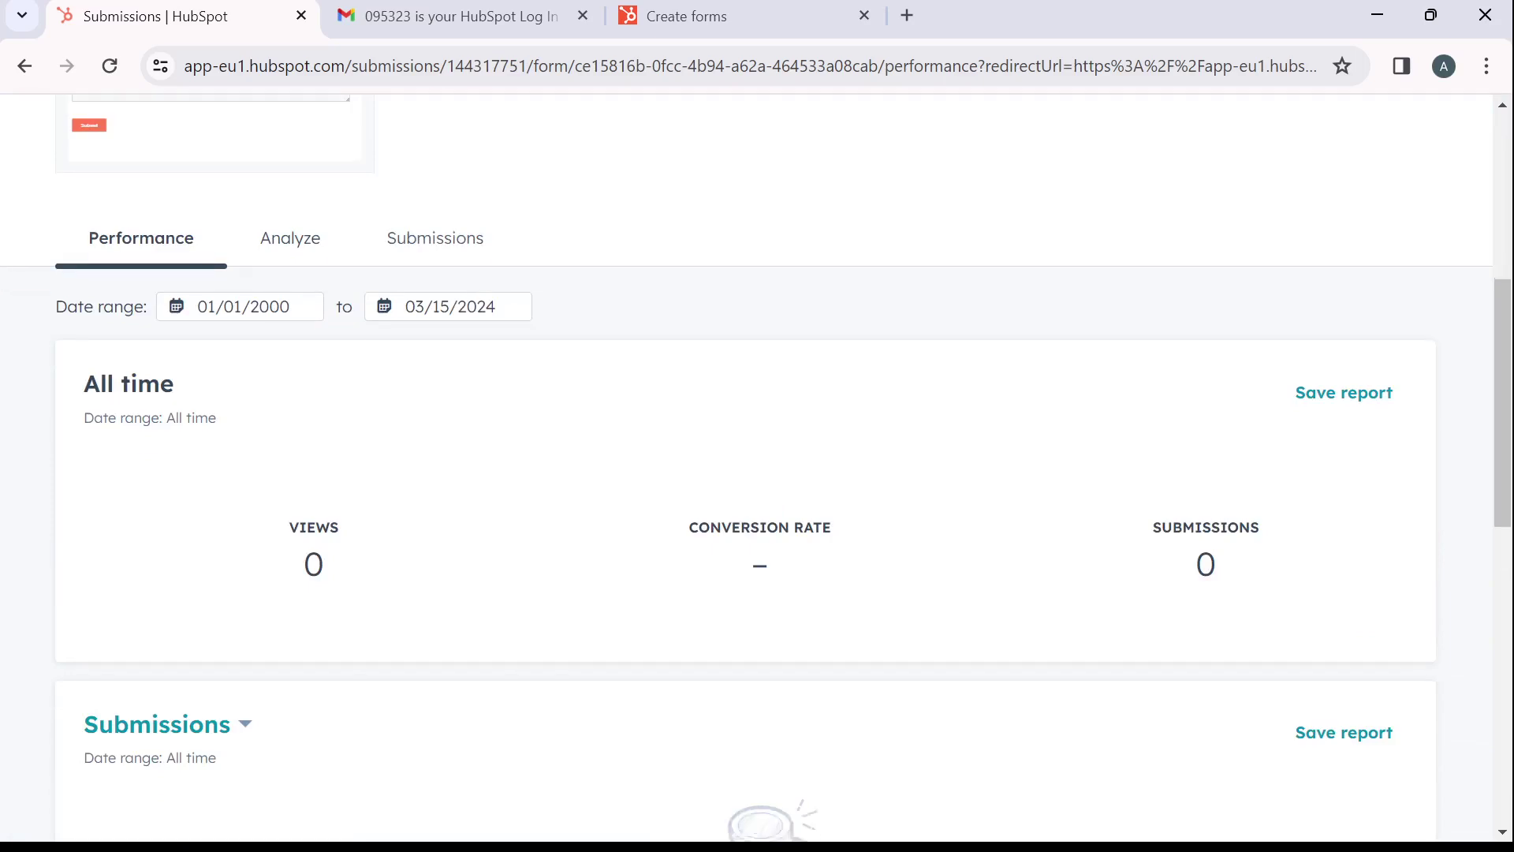
scroll(757, 469, up, 9)
scroll(758, 468, up, 8)
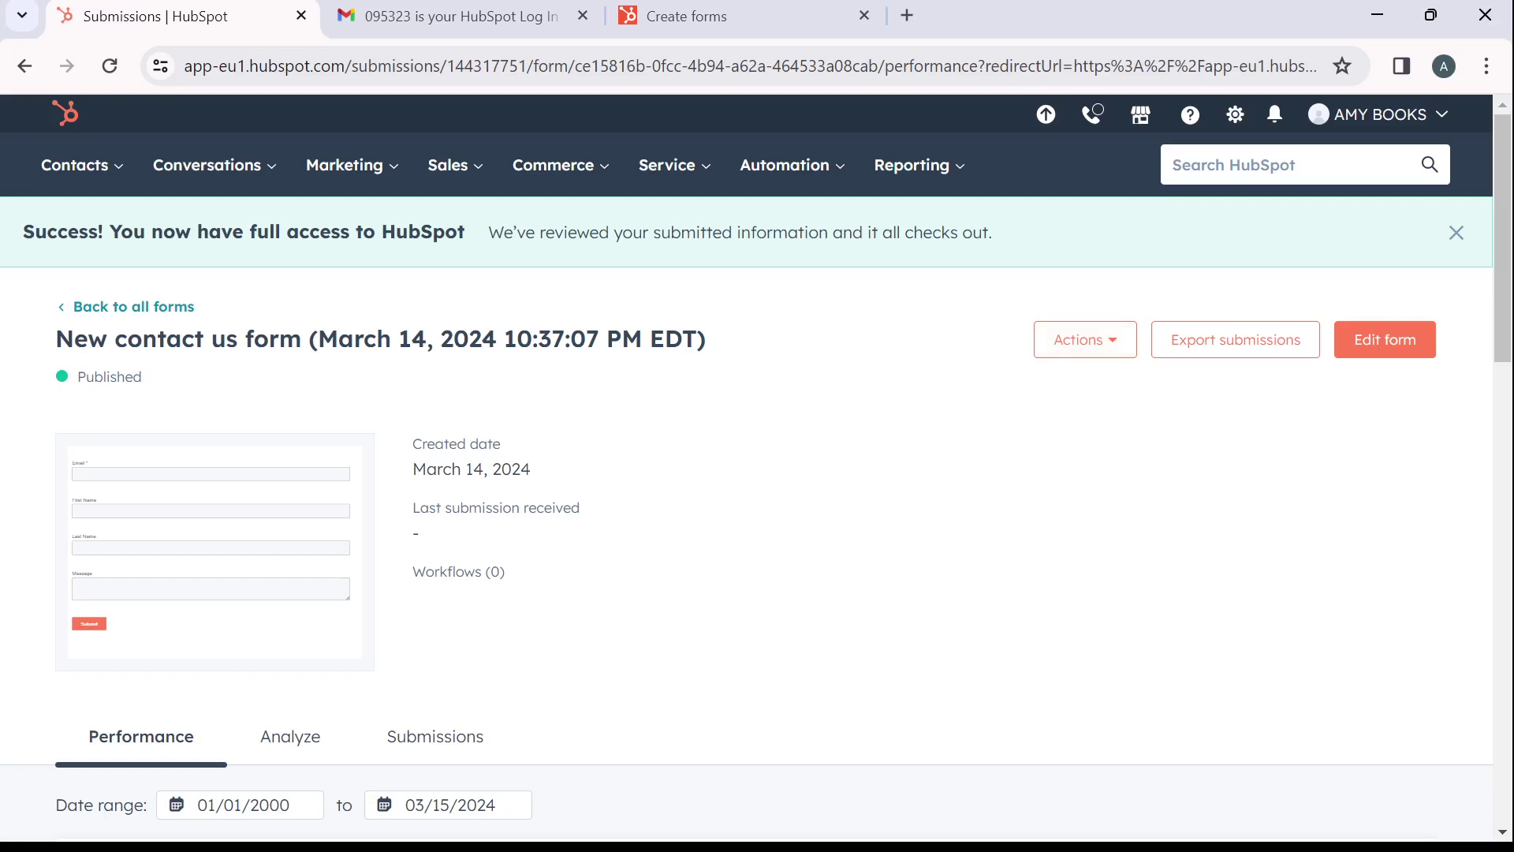
Return from the contact us form's performance page to the forms overview and look through the listed forms
click(133, 306)
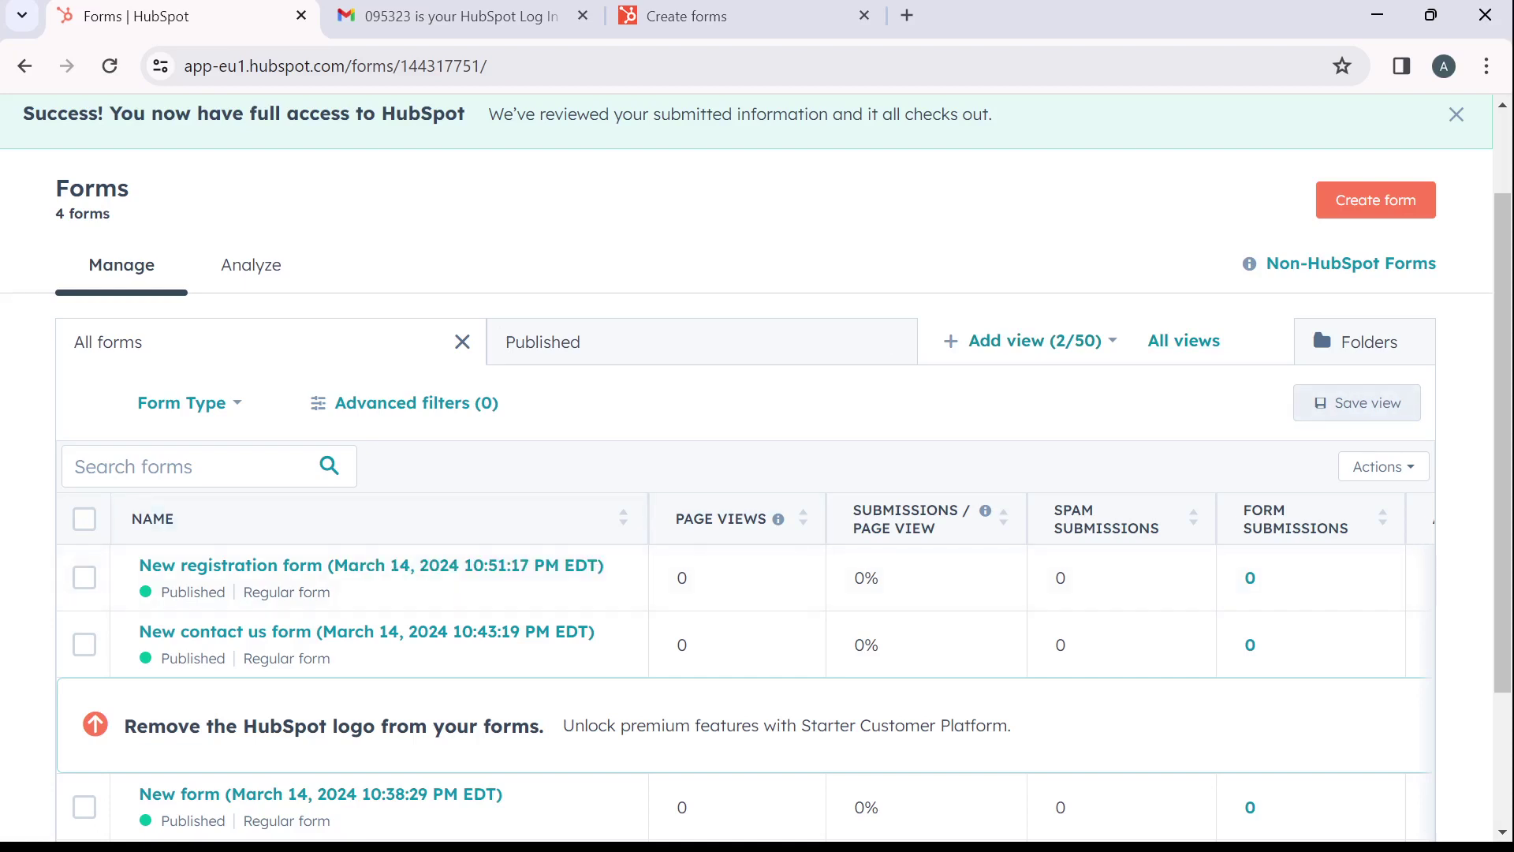
scroll(757, 474, down, 3)
scroll(758, 473, up, 4)
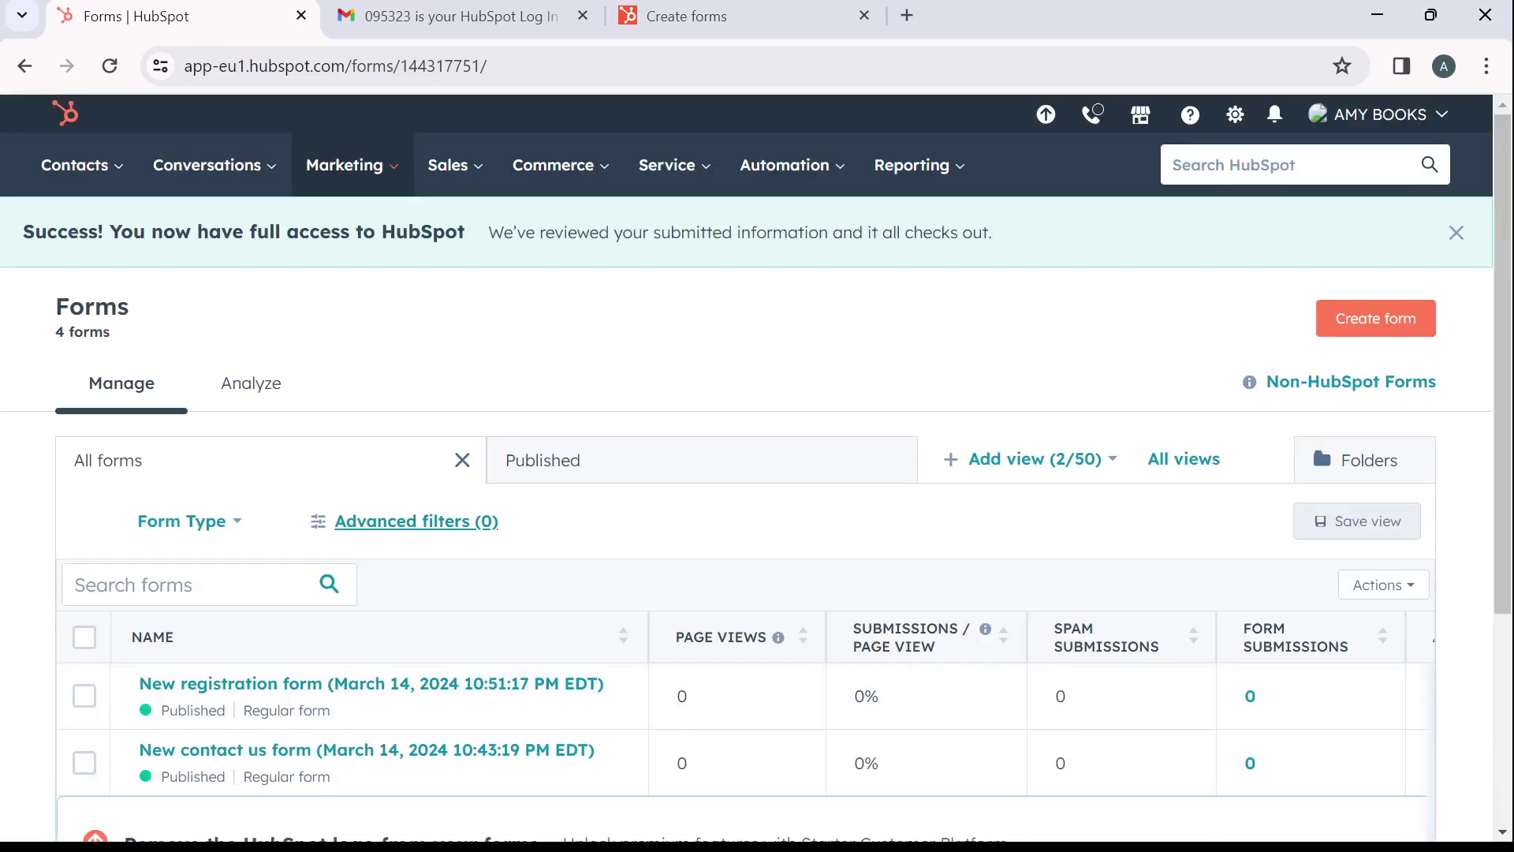
scroll(757, 473, down, 4)
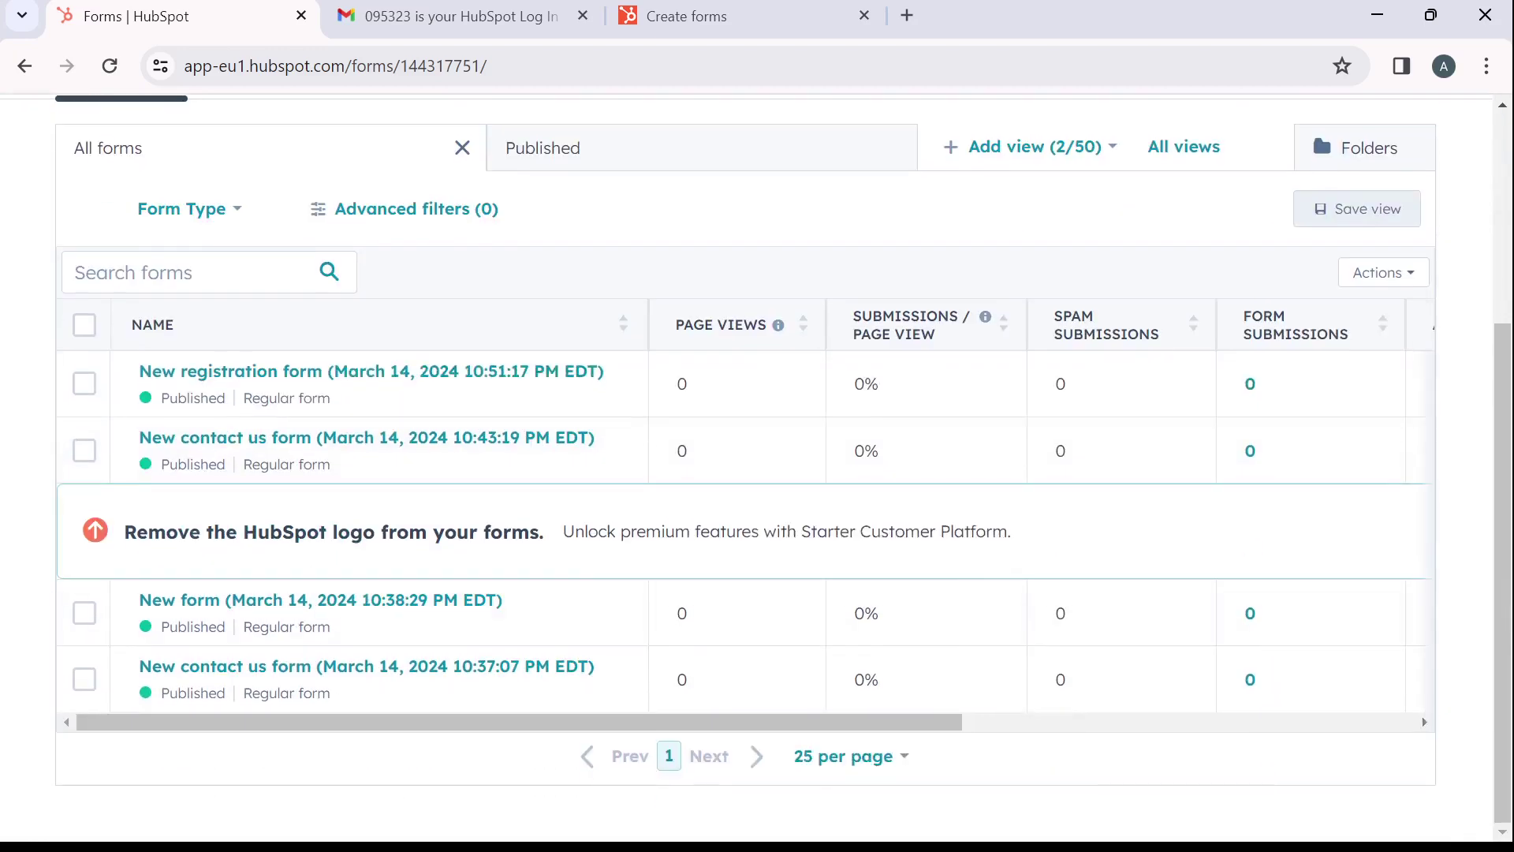